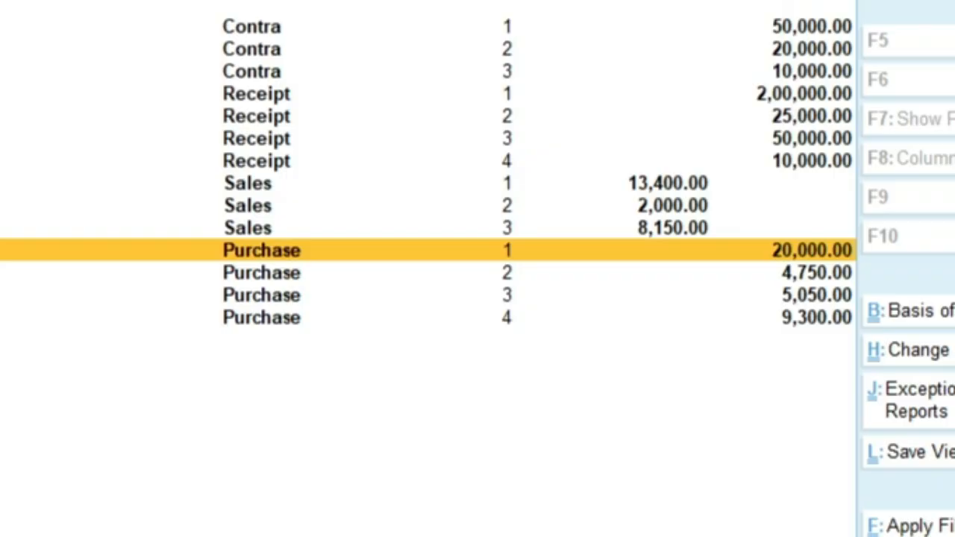
# Leave the Day Book and start Payment voucher No. 1, dated 1-Jun-24, from Vouchers
pyautogui.press('Escape')
pyautogui.press('Up')
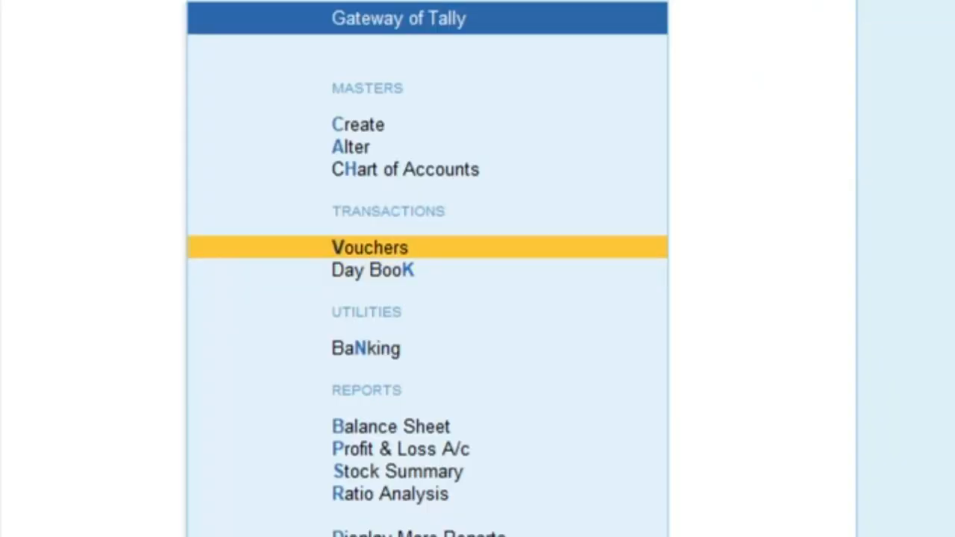
pyautogui.press('Return')
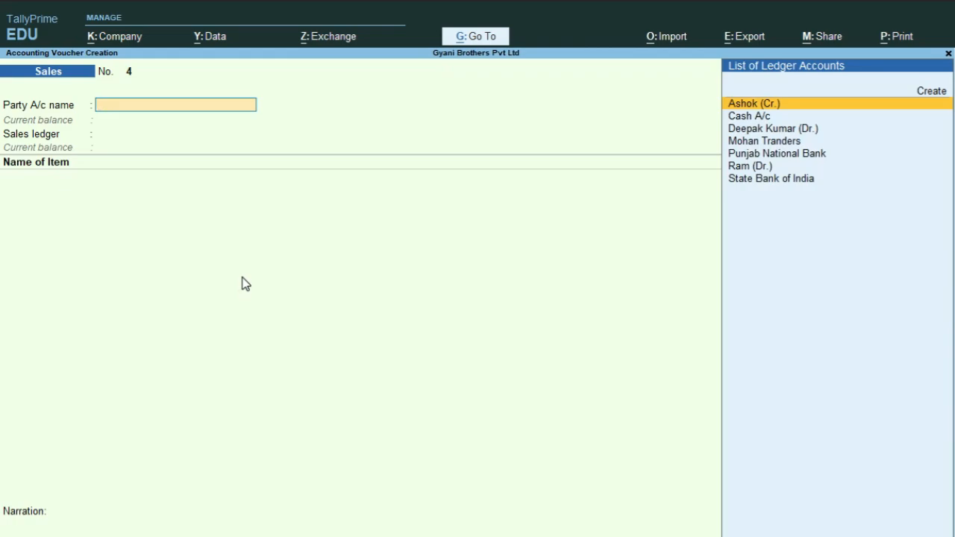
pyautogui.press('F5')
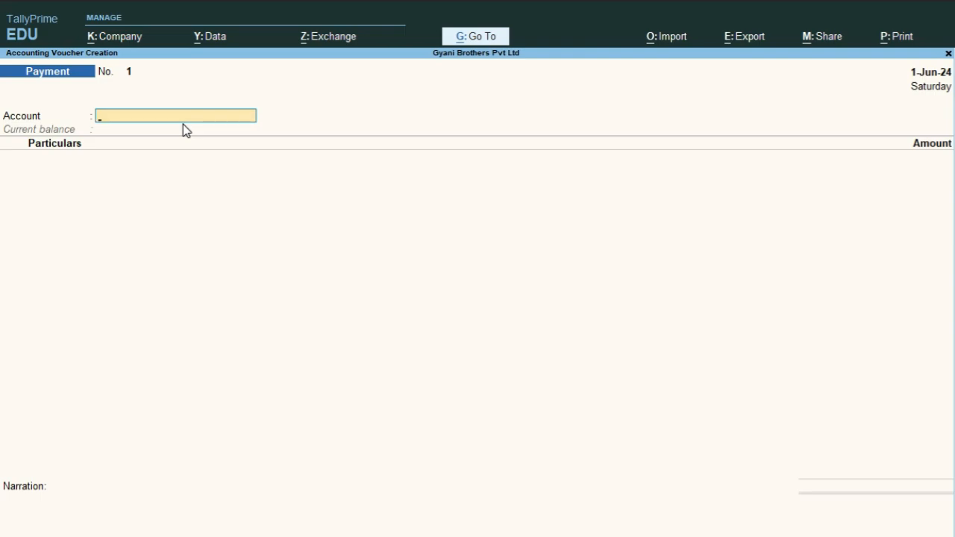
# Choose Cash A/c, balance 2,53,650.00 Dr, as the voucher's paying account
pyautogui.press('space')
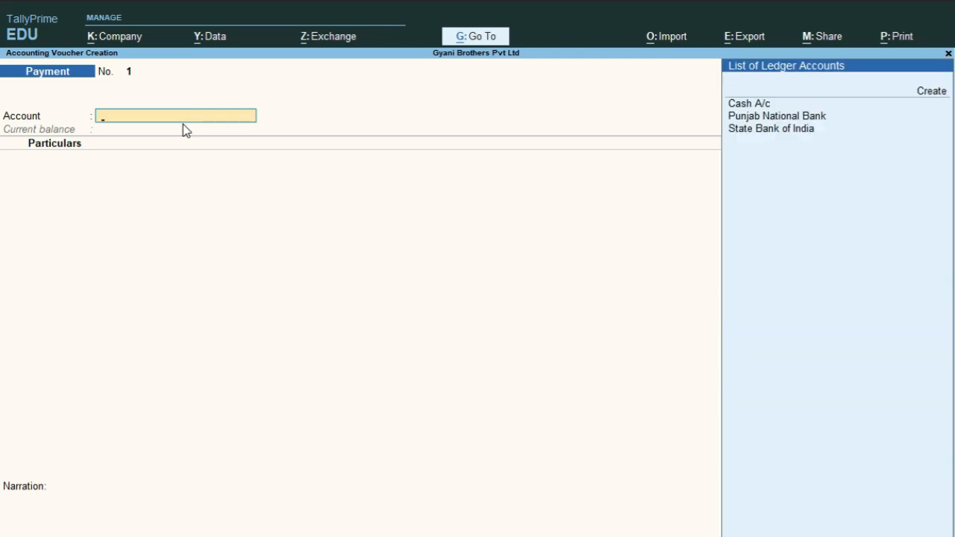
pyautogui.press('Down')
pyautogui.press('Down')
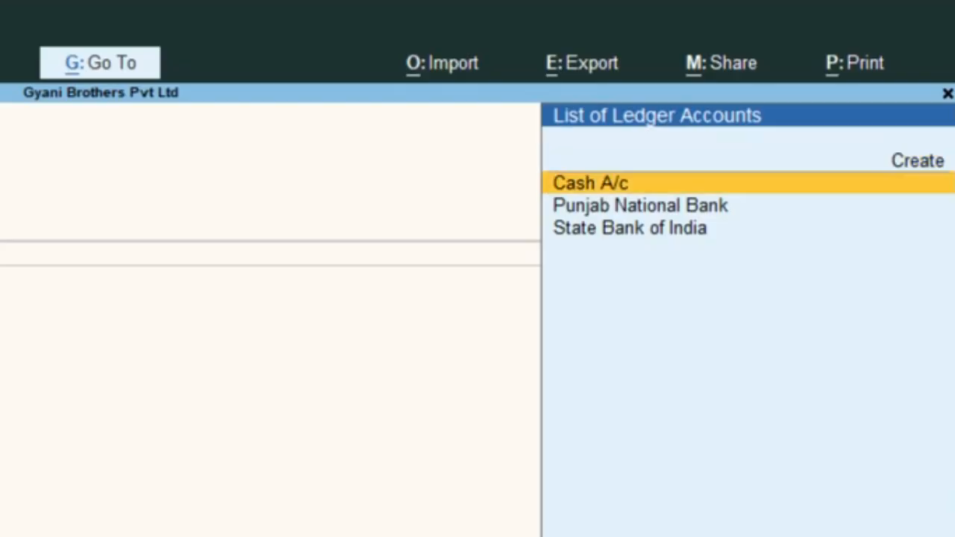
pyautogui.press('Down')
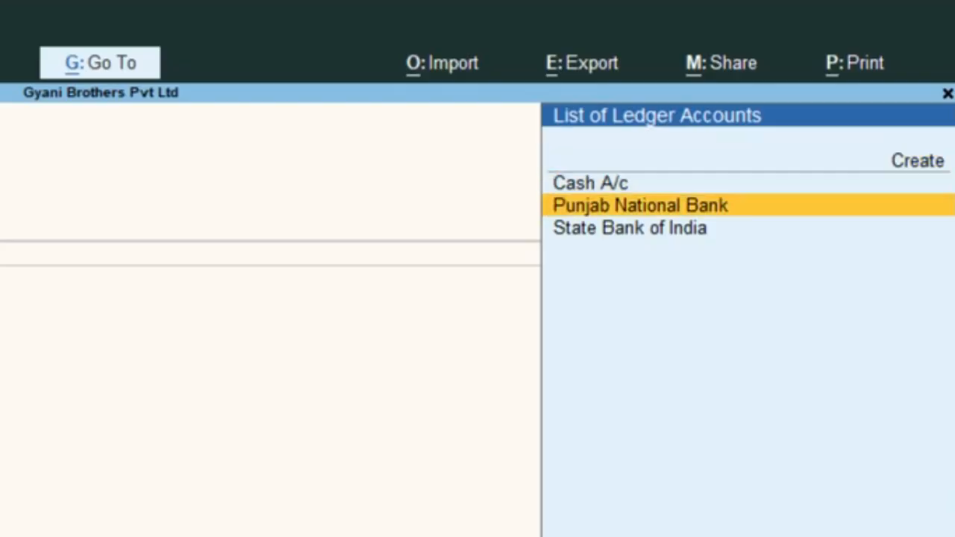
pyautogui.press('Down')
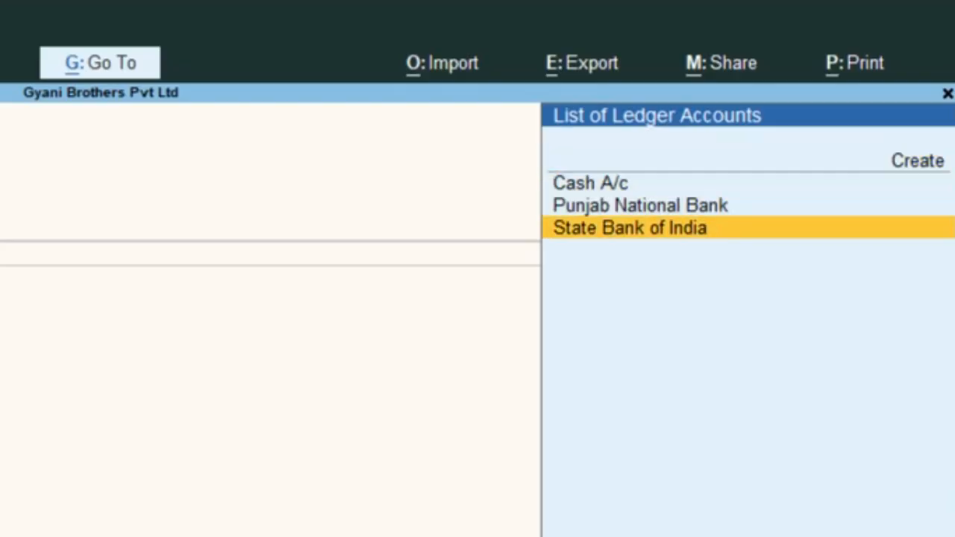
pyautogui.press('Up')
pyautogui.press('Up')
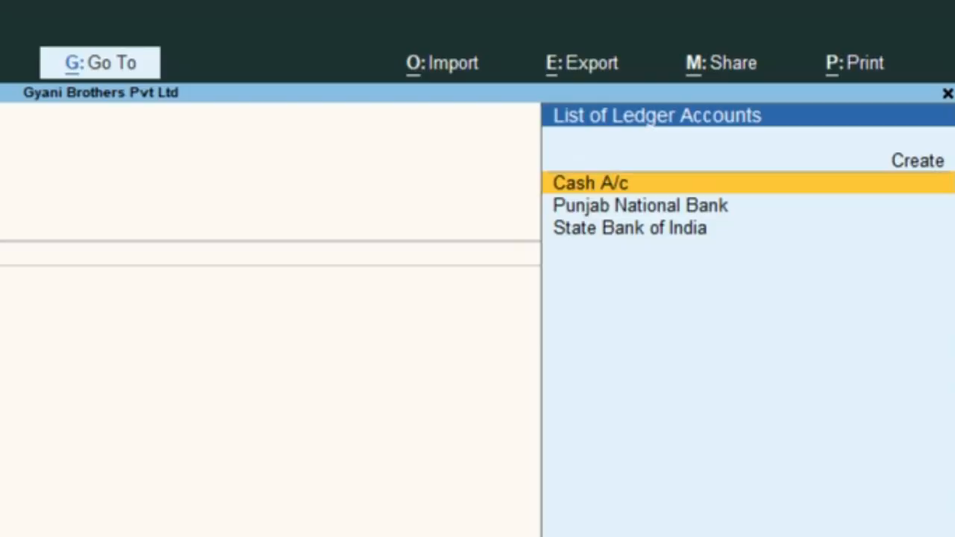
pyautogui.press('Return')
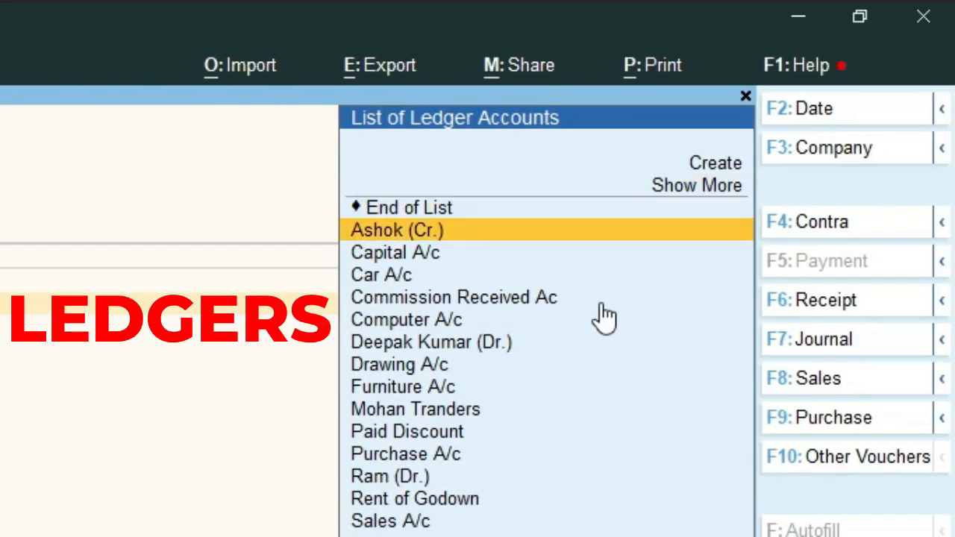
# Search the ledger list for a rent account, find none, and start a new ledger
pyautogui.press('Down')
pyautogui.press('Down')
pyautogui.press('Down')
pyautogui.press('Down')
pyautogui.press('Down')
pyautogui.press('Down')
pyautogui.press('Down')
pyautogui.press('Down')
pyautogui.press('Down')
pyautogui.press('Down')
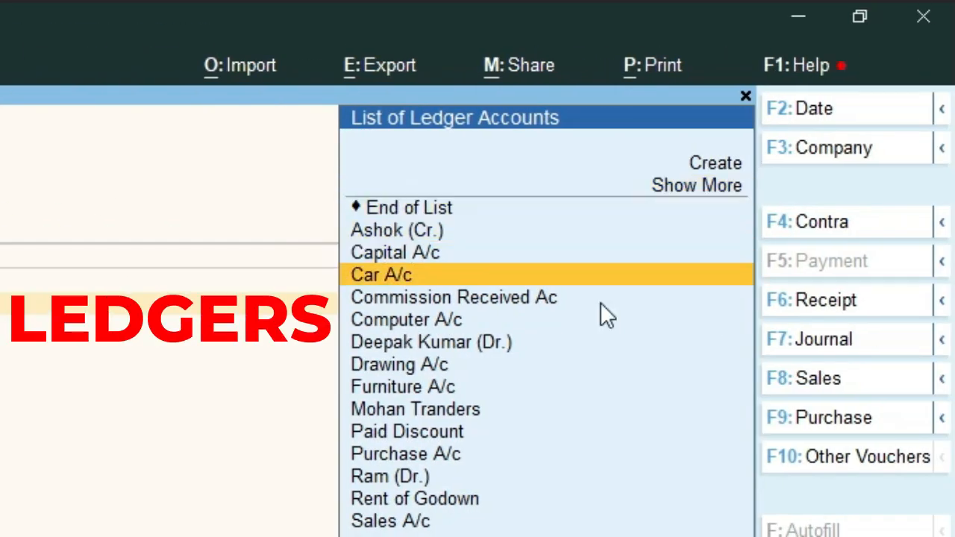
pyautogui.press('Down')
pyautogui.press('Down')
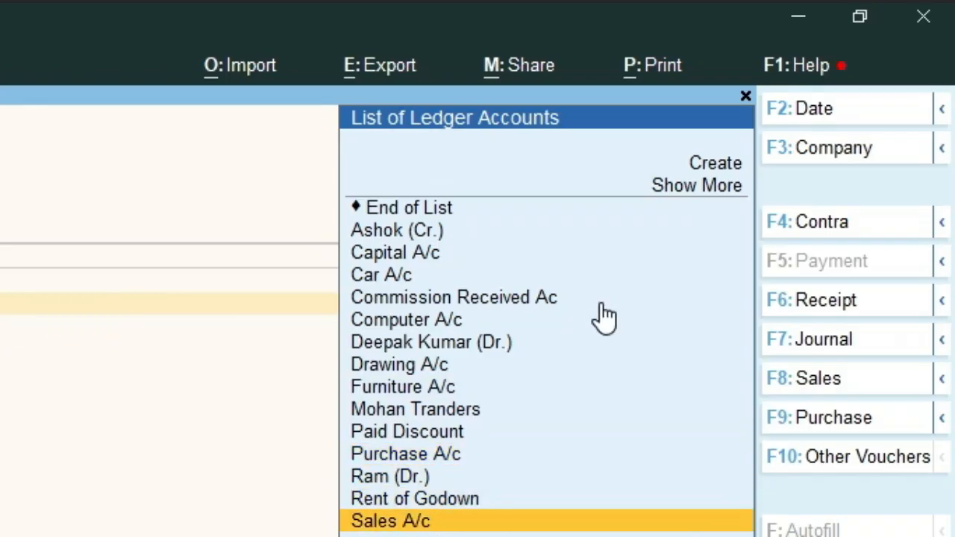
pyautogui.press('Up')
pyautogui.press('Up')
pyautogui.press('Up')
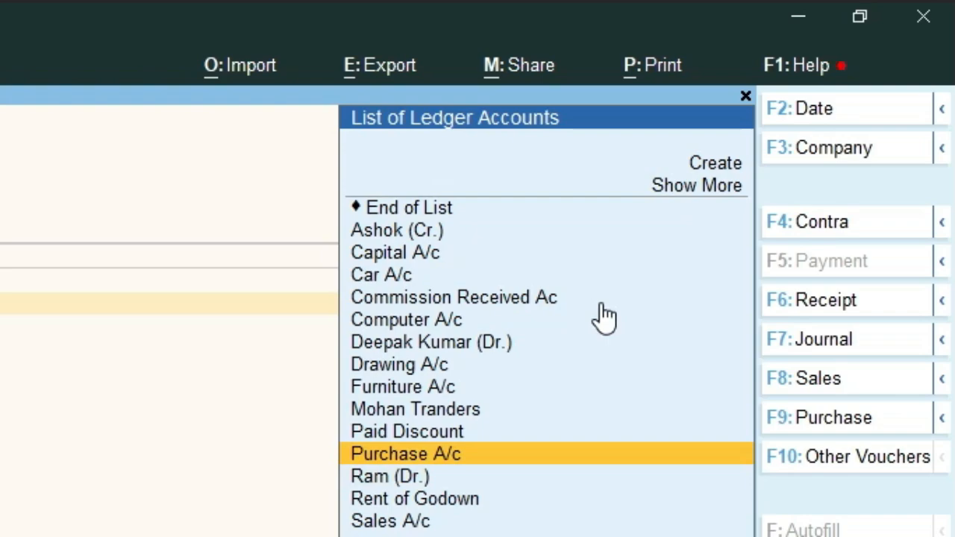
pyautogui.press('Down')
pyautogui.press('Down')
pyautogui.press('Down')
pyautogui.press('Down')
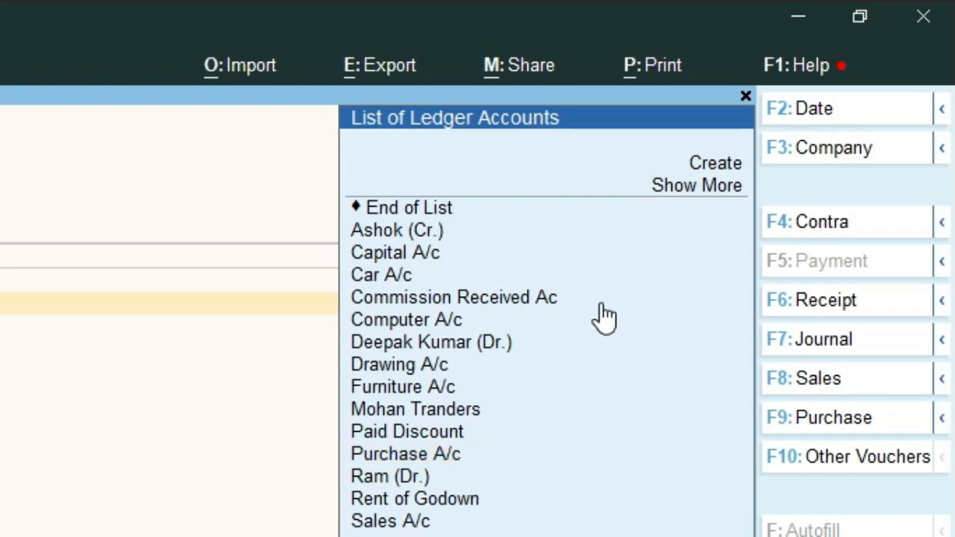
pyautogui.press('Down')
pyautogui.press('Down')
pyautogui.press('Down')
pyautogui.press('Down')
pyautogui.press('Down')
pyautogui.press('Down')
pyautogui.press('Down')
pyautogui.press('Down')
pyautogui.press('Down')
pyautogui.press('Down')
pyautogui.press('Down')
pyautogui.press('Down')
pyautogui.press('Down')
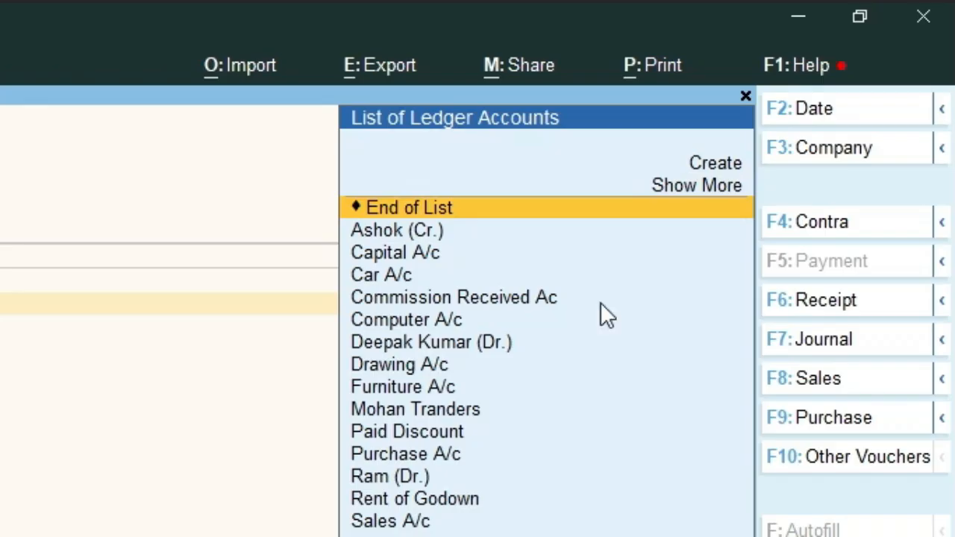
pyautogui.press('Down')
pyautogui.press('Down')
pyautogui.press('Down')
pyautogui.press('Down')
pyautogui.press('Up')
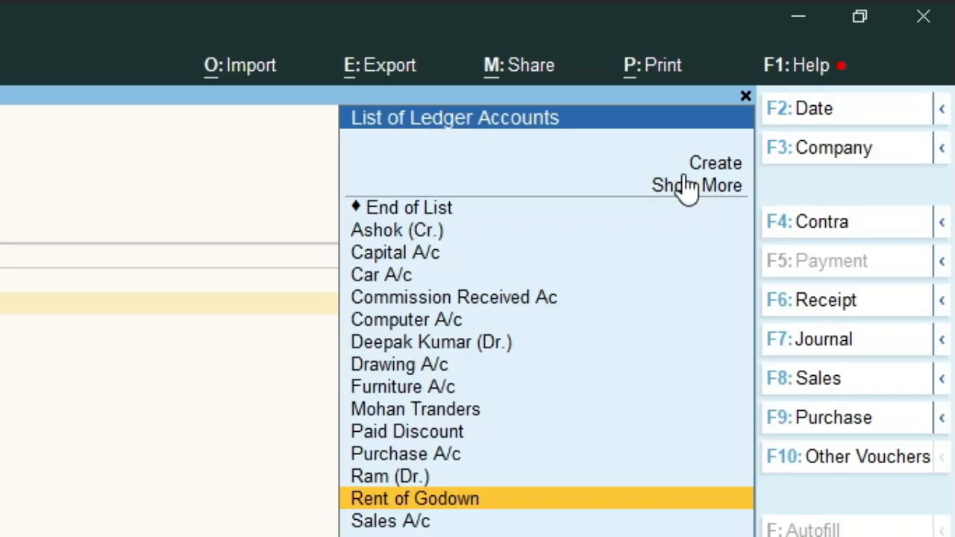
pyautogui.hotkey('alt', 'c')
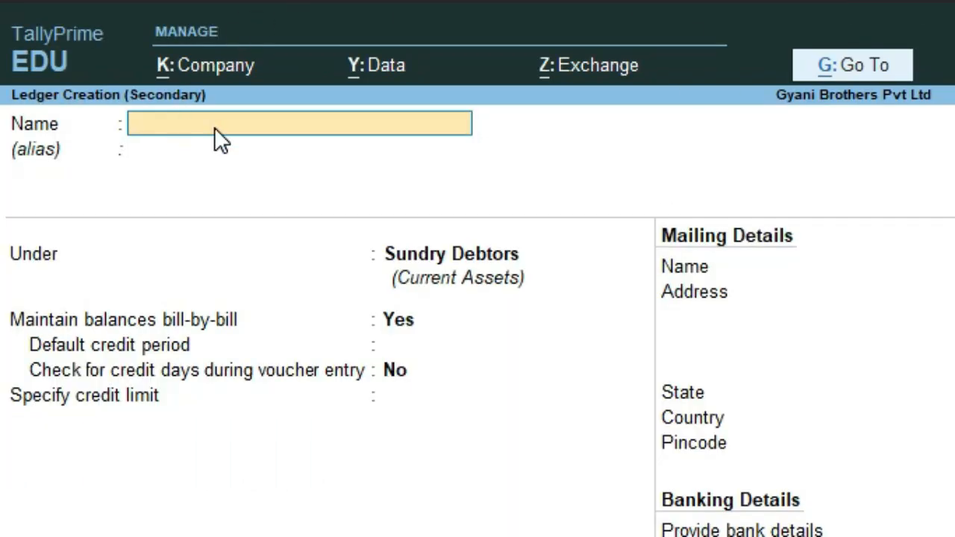
# Create ledger 'Rent A/c' under Indirect Expenses and enter it as the first particulars line
pyautogui.write('Rent A/c')
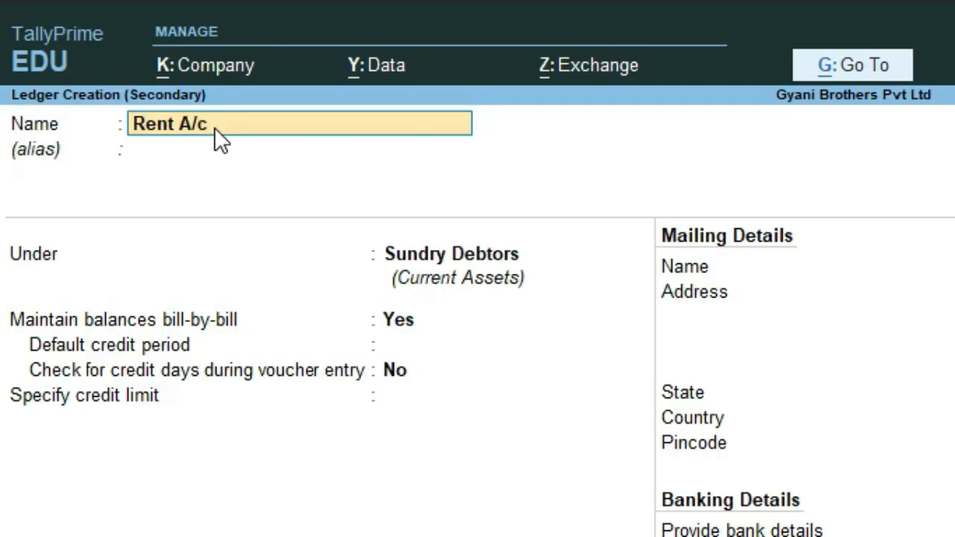
pyautogui.press('Return')
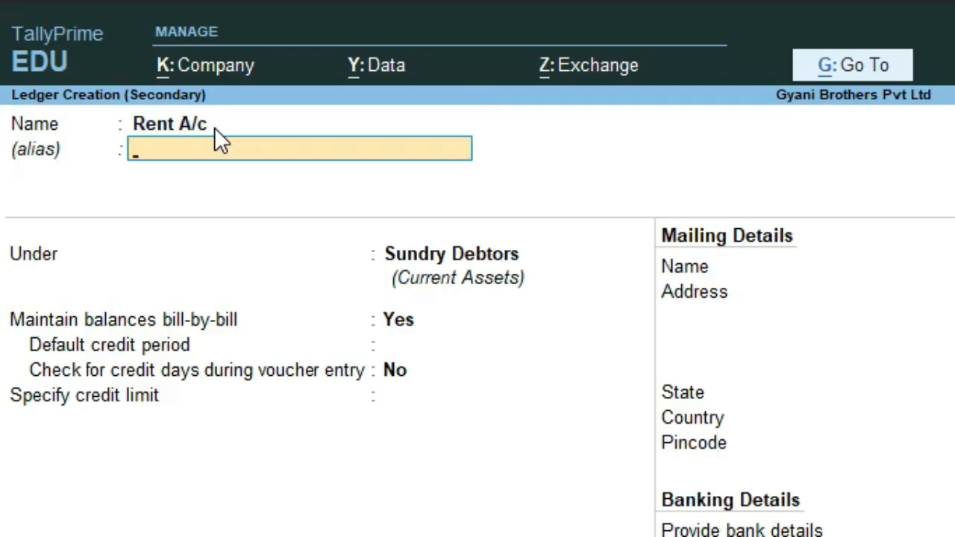
pyautogui.press('Return')
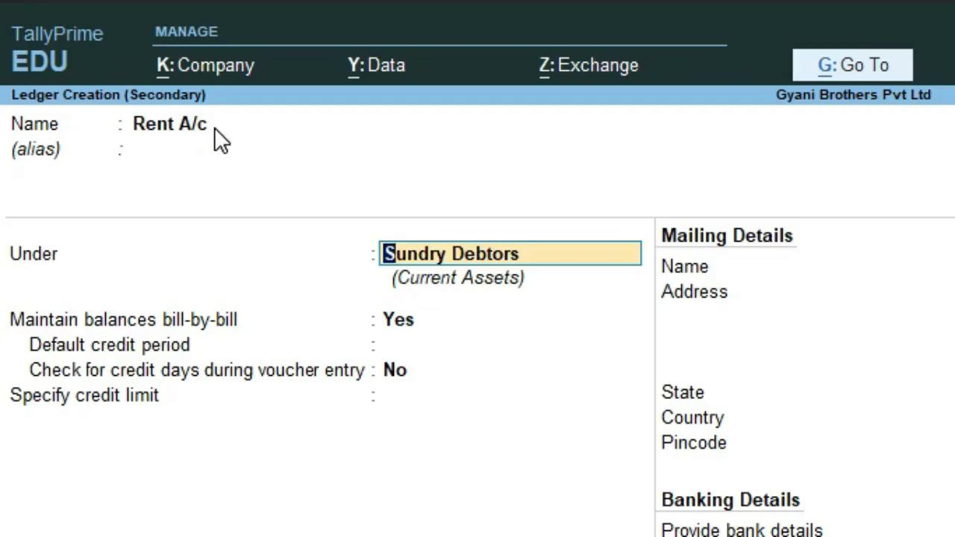
pyautogui.write('Indire')
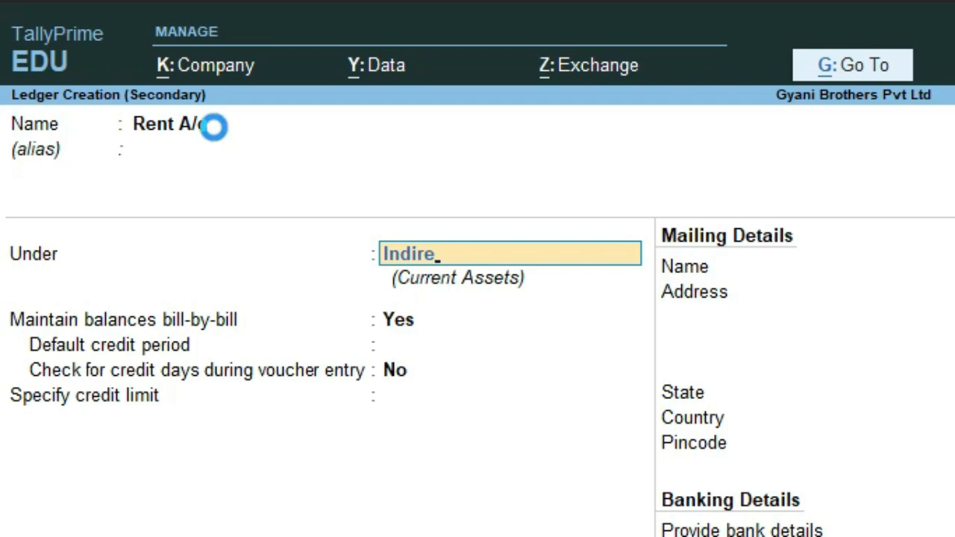
pyautogui.press('Return')
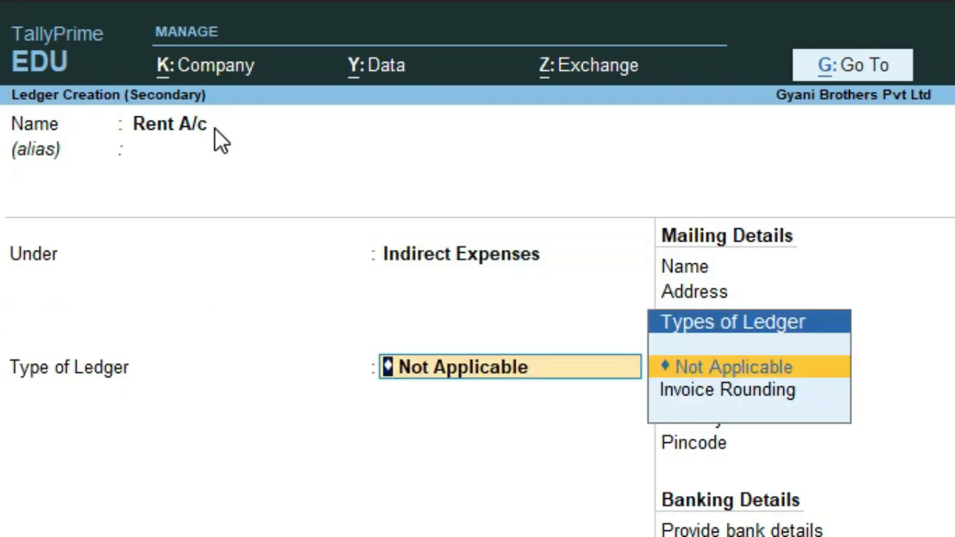
pyautogui.hotkey('ctrl', 'a')
pyautogui.press('Return')
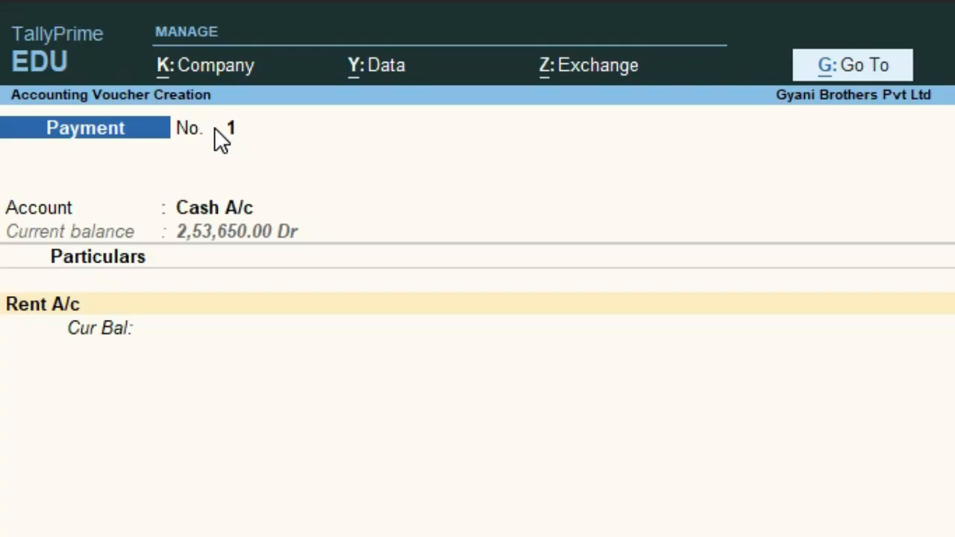
# Enter 15000 as the Rent A/c amount and move on to Narration
pyautogui.write('15000')
pyautogui.press('Return')
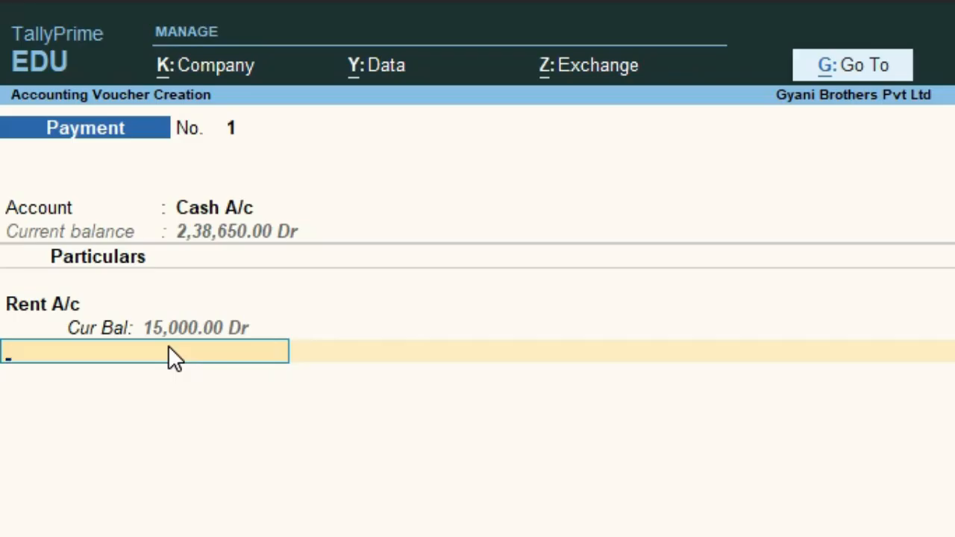
pyautogui.press('Return')
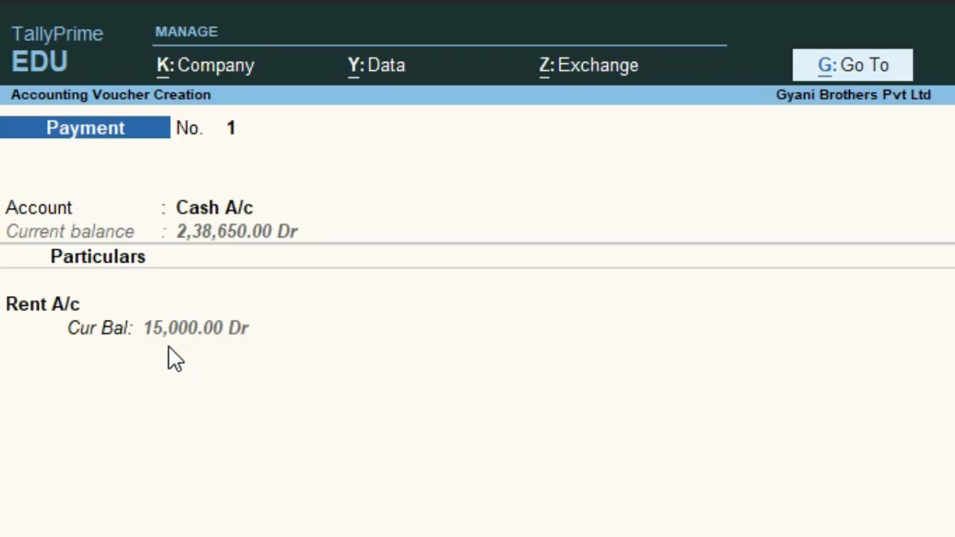
# Add narration 'Paid rent bhy cash' and accept the rent voucher
pyautogui.write('Pa')
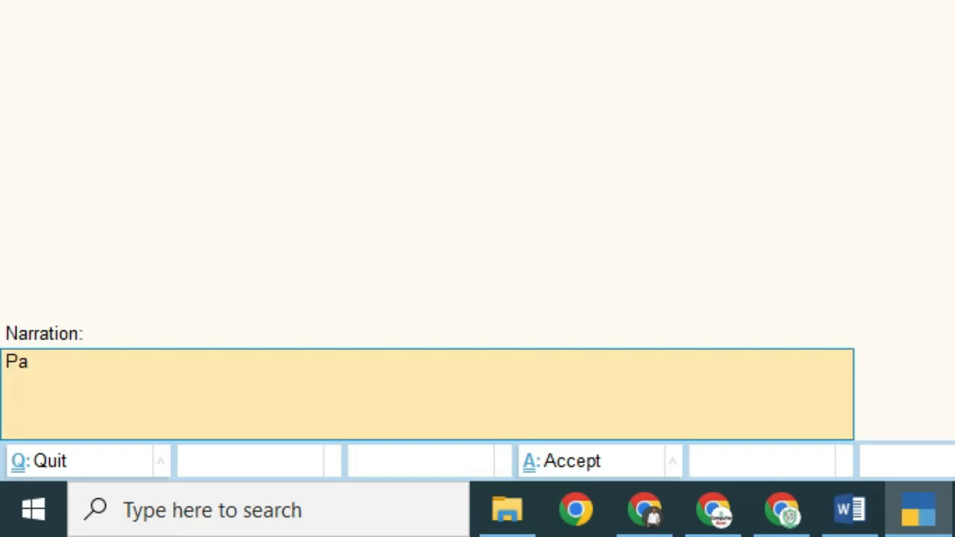
pyautogui.write('id rent bhy cash')
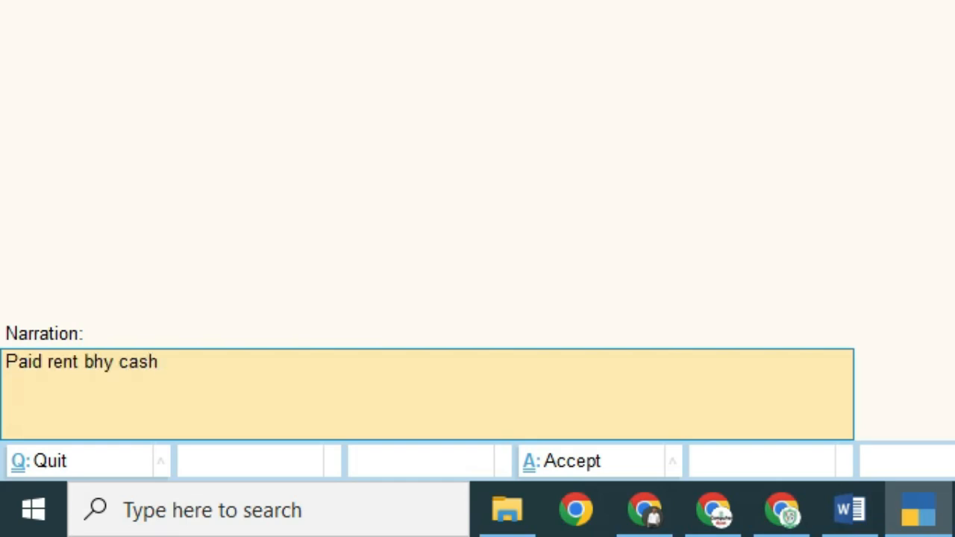
pyautogui.press('Return')
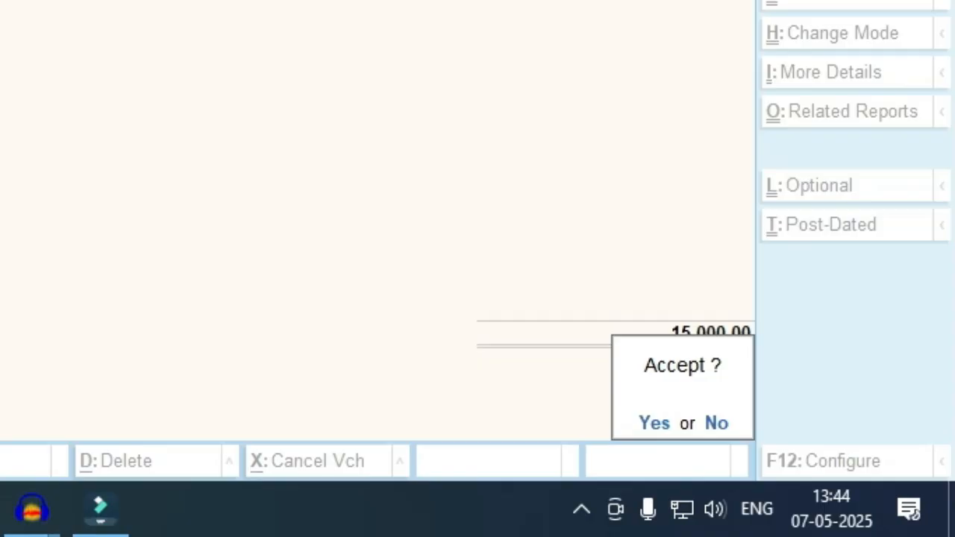
pyautogui.press('Return')
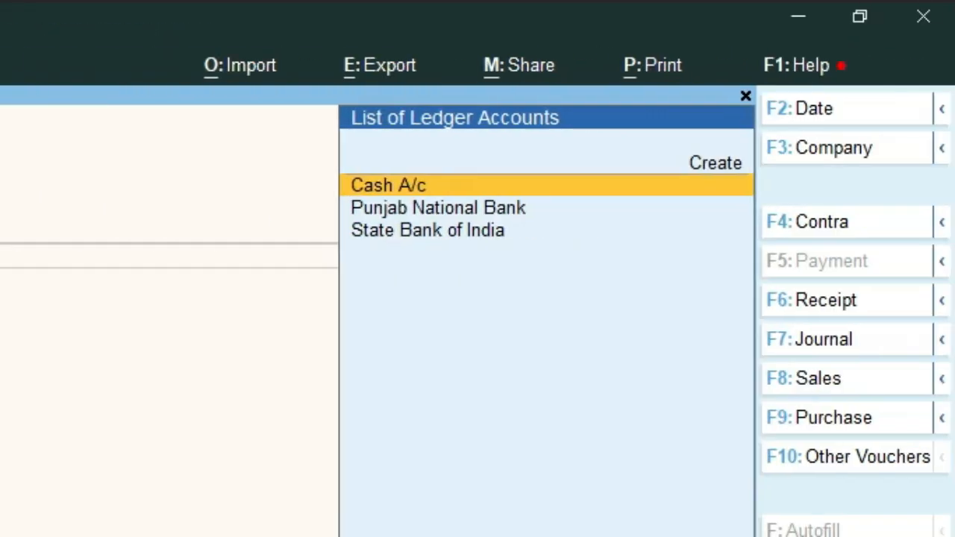
# Set Punjab National Bank as voucher No. 2's account and open Ledger Creation
pyautogui.press('Down')
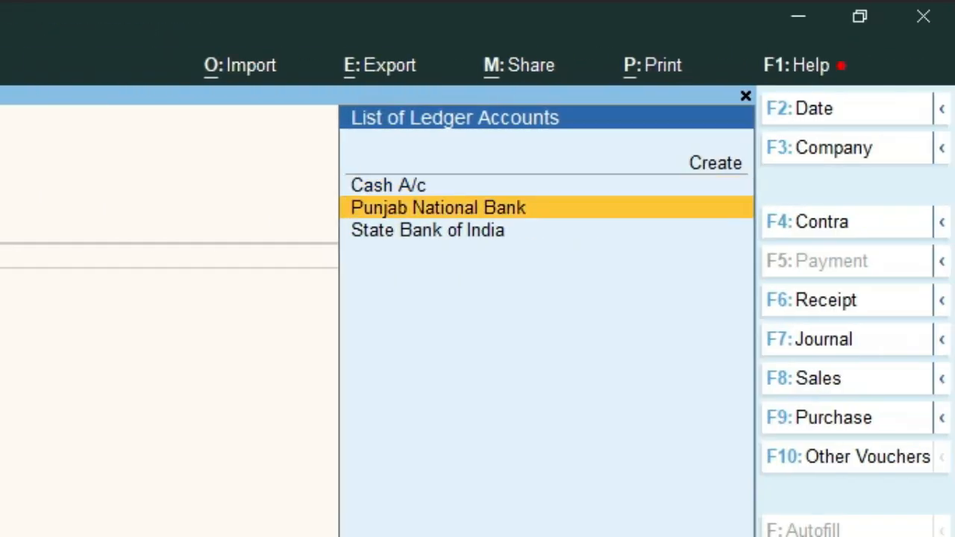
pyautogui.press('Return')
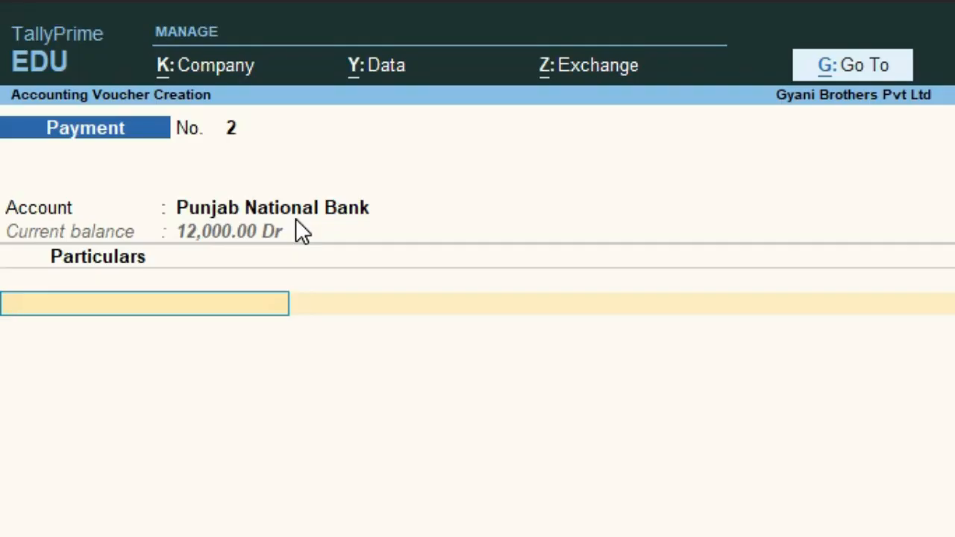
pyautogui.hotkey('alt', 'c')
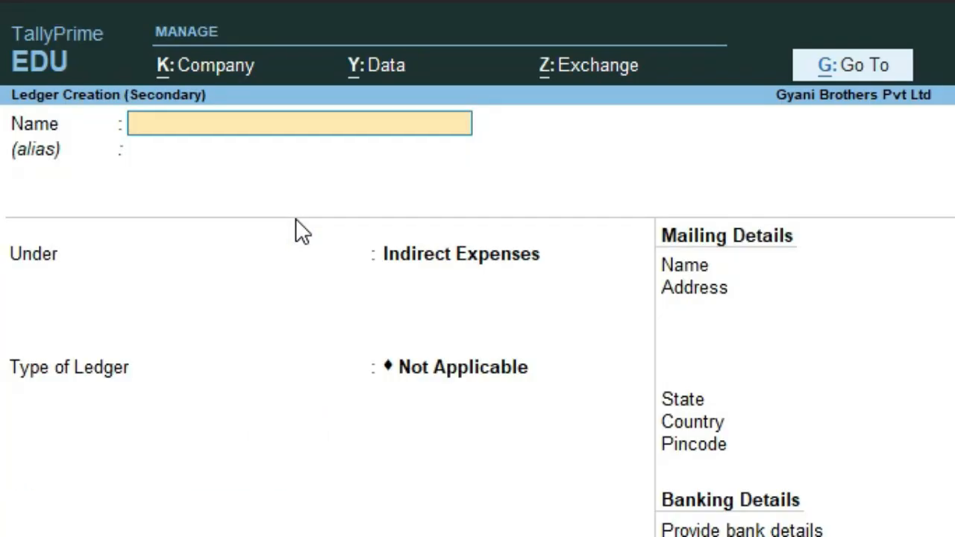
# Save a new ledger named 'Salary of Employees' under Indirect Expenses
pyautogui.write('Salary of o')
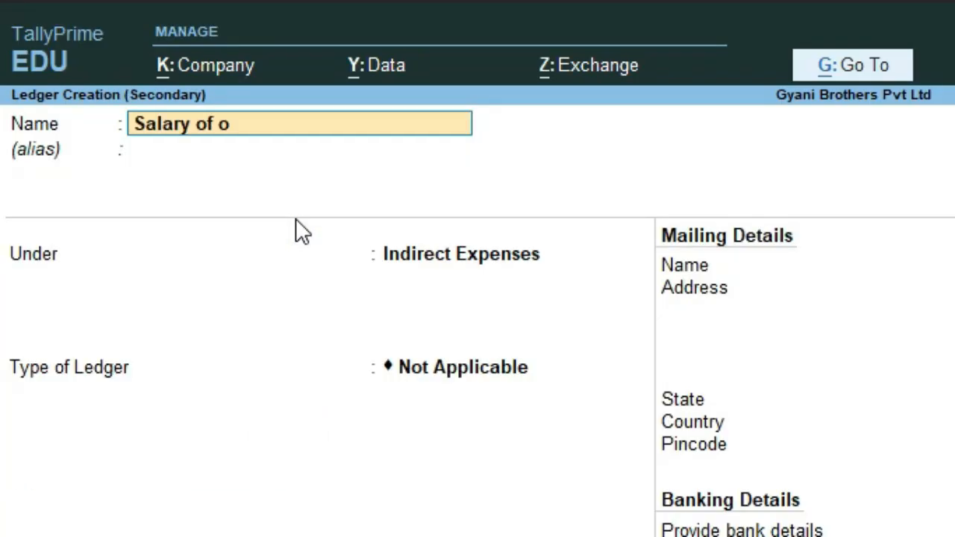
pyautogui.press('BackSpace')
pyautogui.write('Empl')
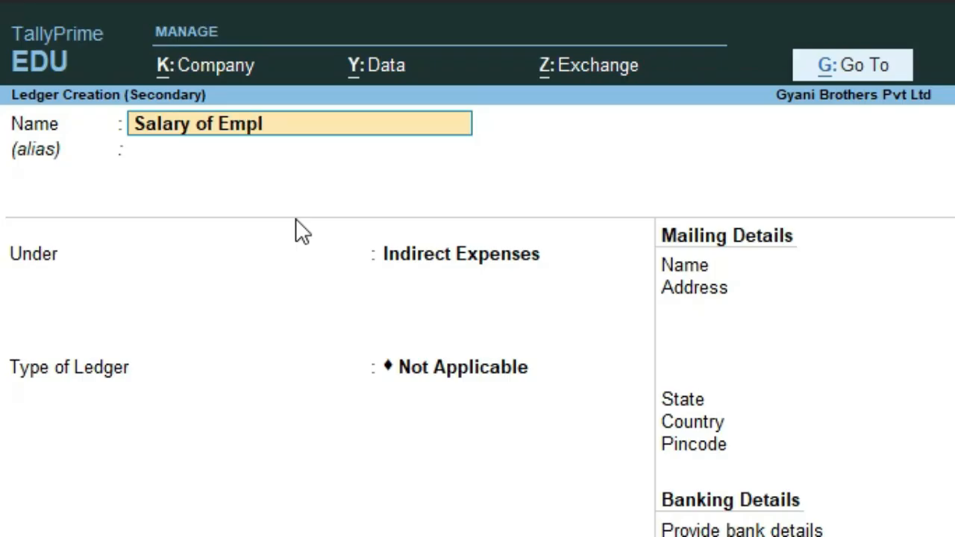
pyautogui.write('oyees')
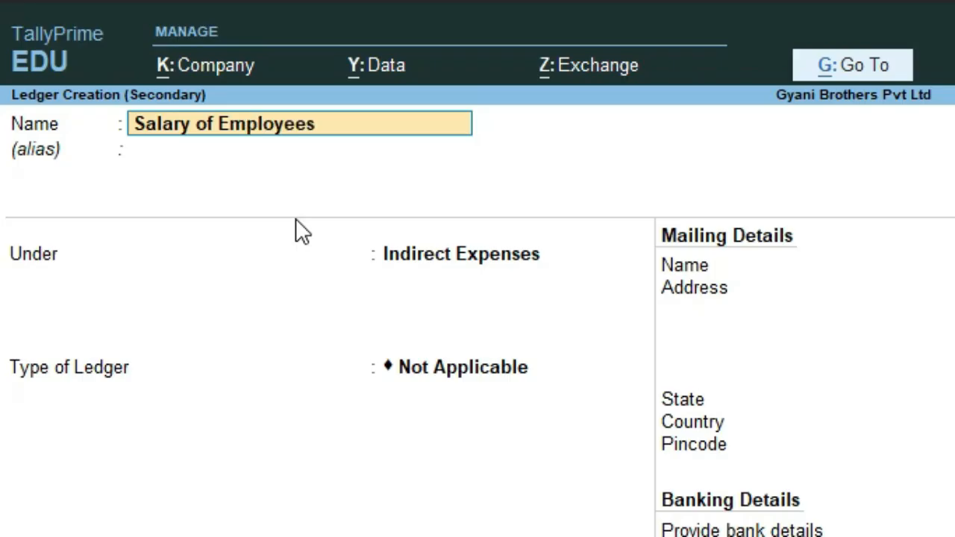
pyautogui.press('Return')
pyautogui.press('Return')
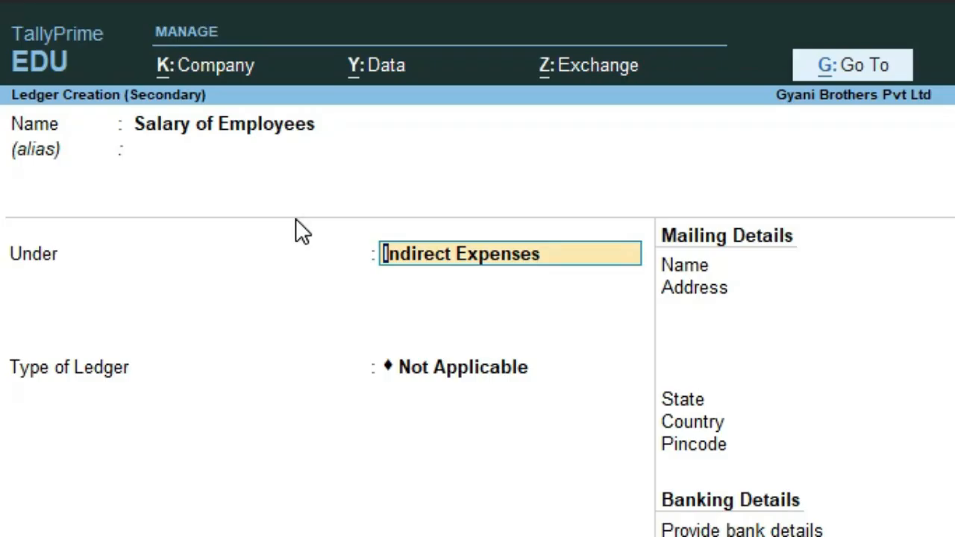
pyautogui.press('Return')
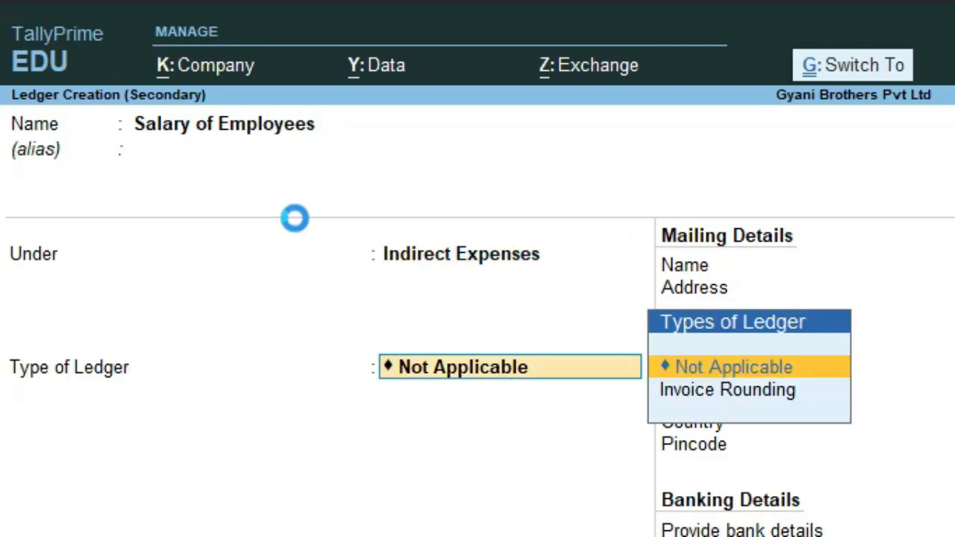
pyautogui.hotkey('ctrl', 'a')
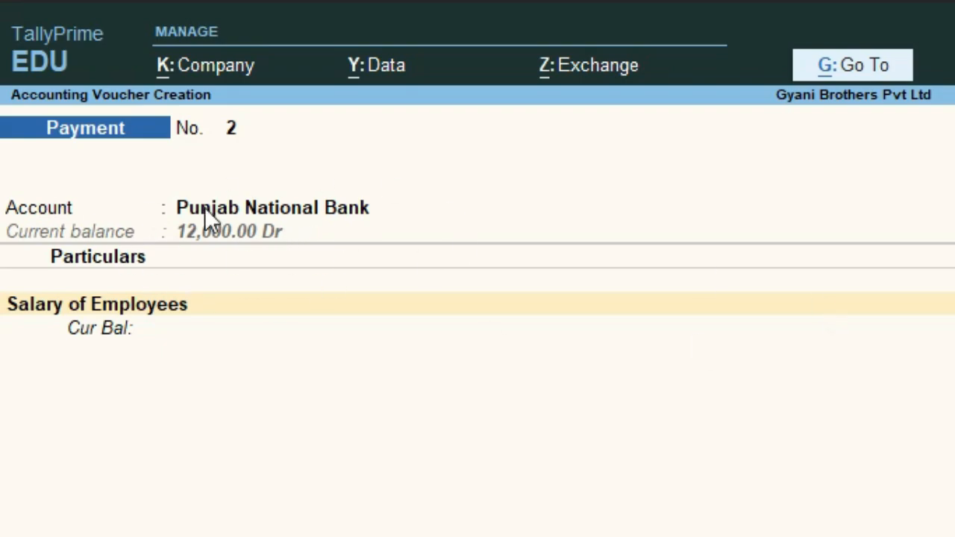
# Switch the voucher's paying account to State Bank of India
pyautogui.press('Return')
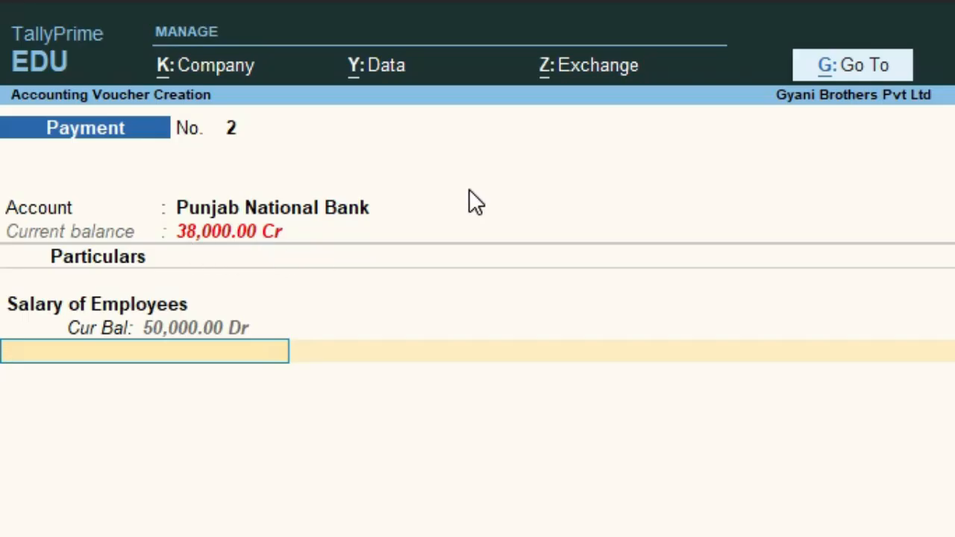
pyautogui.press('BackSpace')
pyautogui.press('BackSpace')
pyautogui.press('BackSpace')
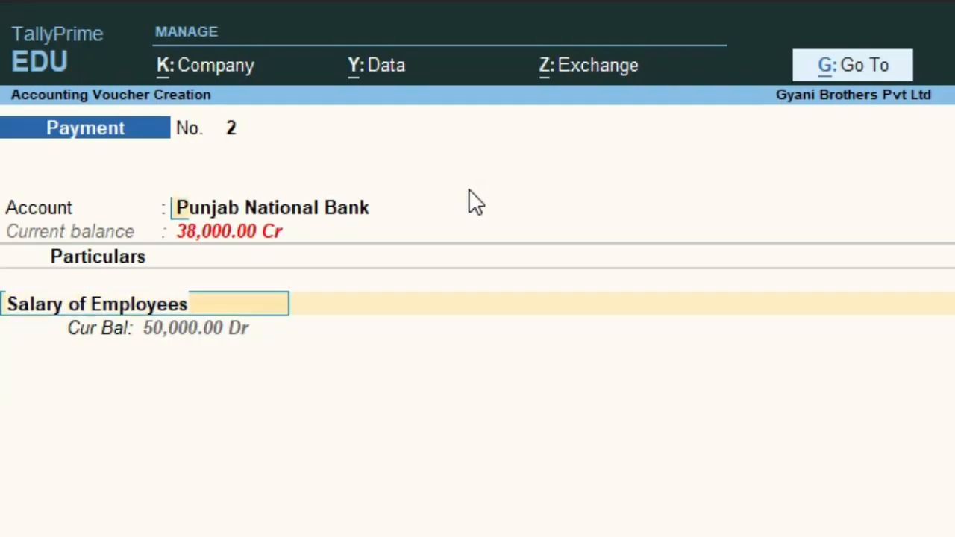
pyautogui.press('Down')
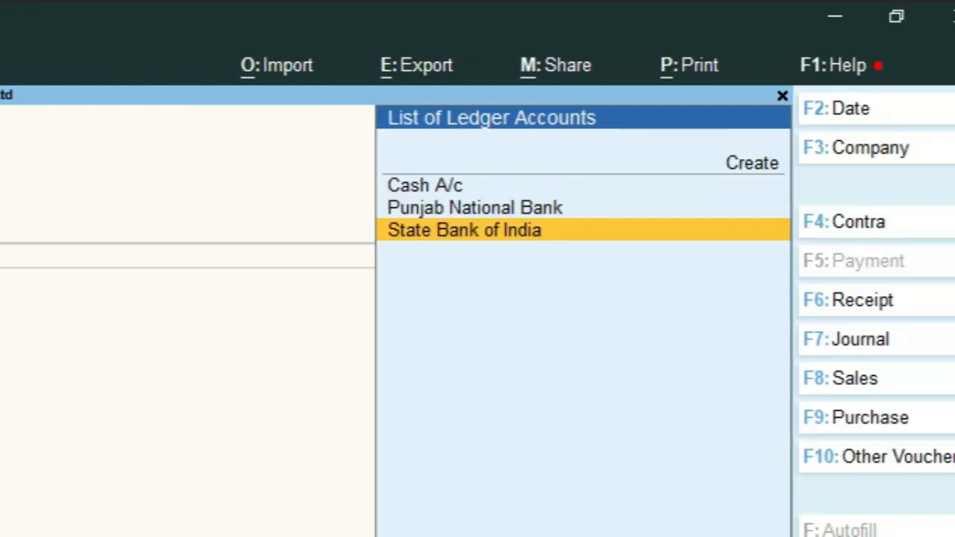
pyautogui.press('Return')
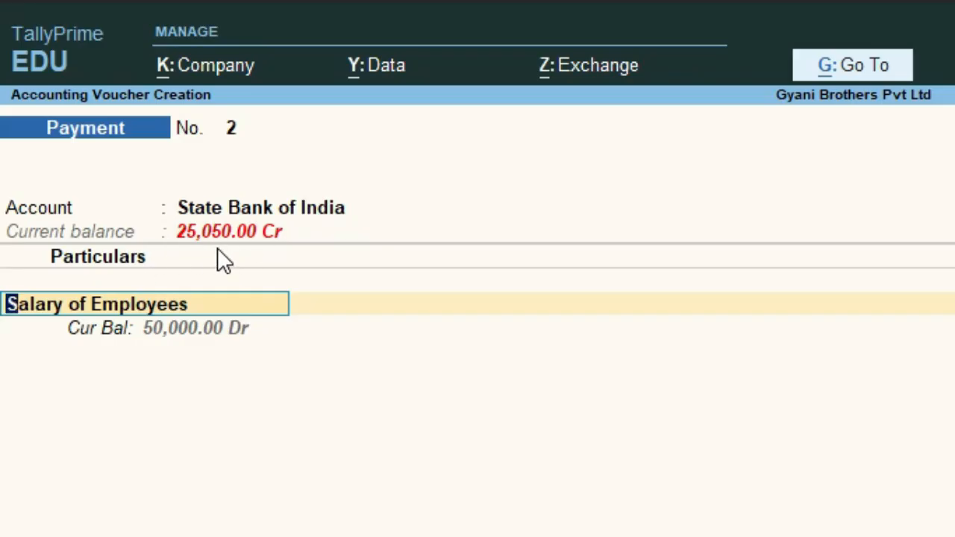
# Enter 20000 as the Salary of Employees amount
pyautogui.press('Return')
pyautogui.write('20000')
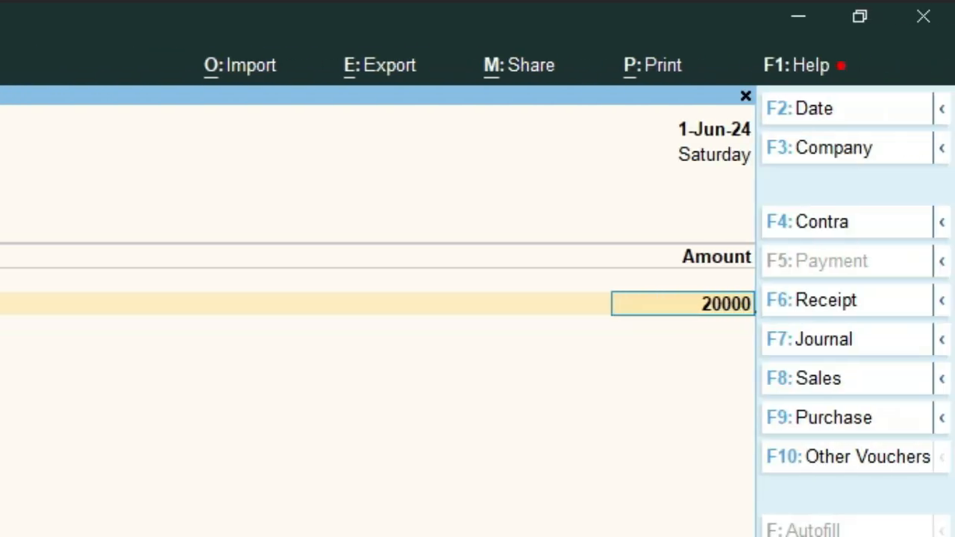
pyautogui.press('Return')
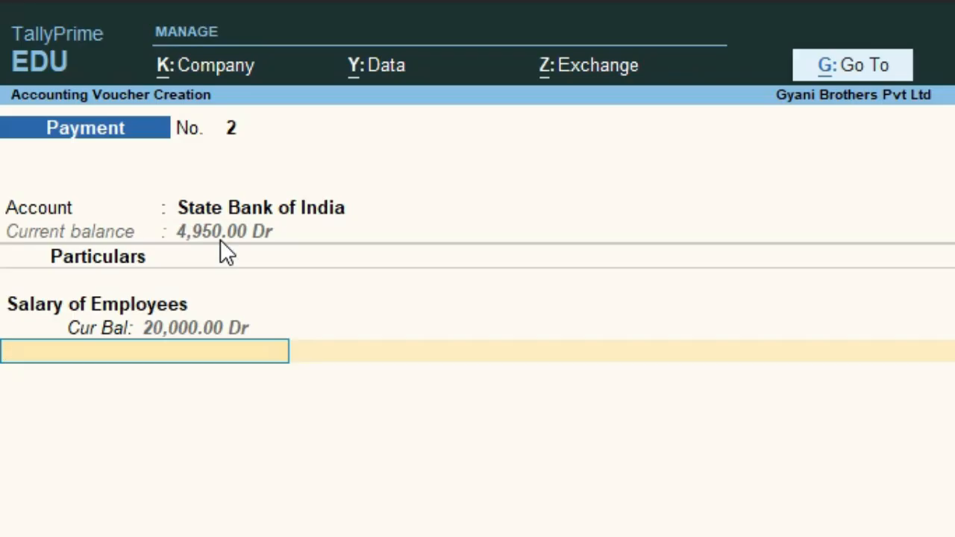
# Complete the bank allocation as a Cheque transaction for 20,000.00
pyautogui.press('Return')
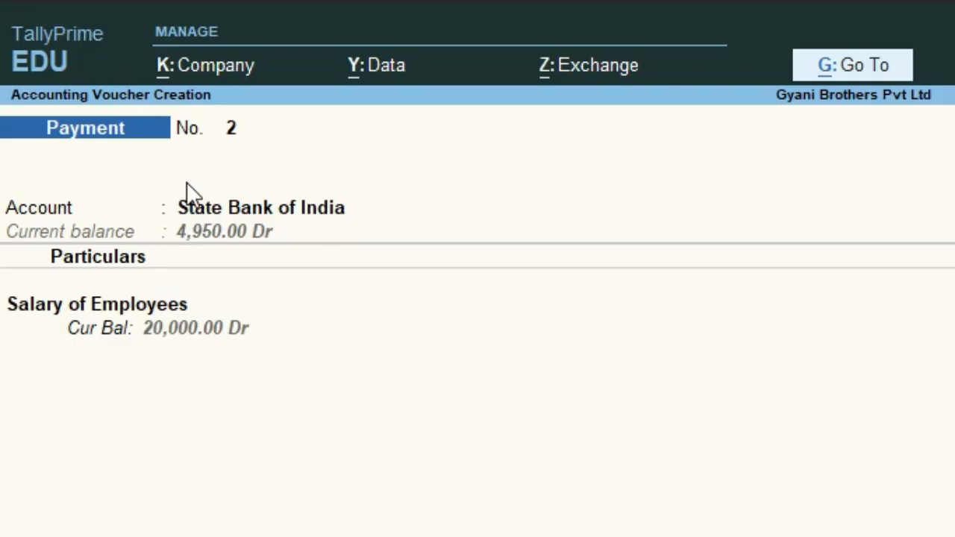
pyautogui.press('Return')
pyautogui.press('Return')
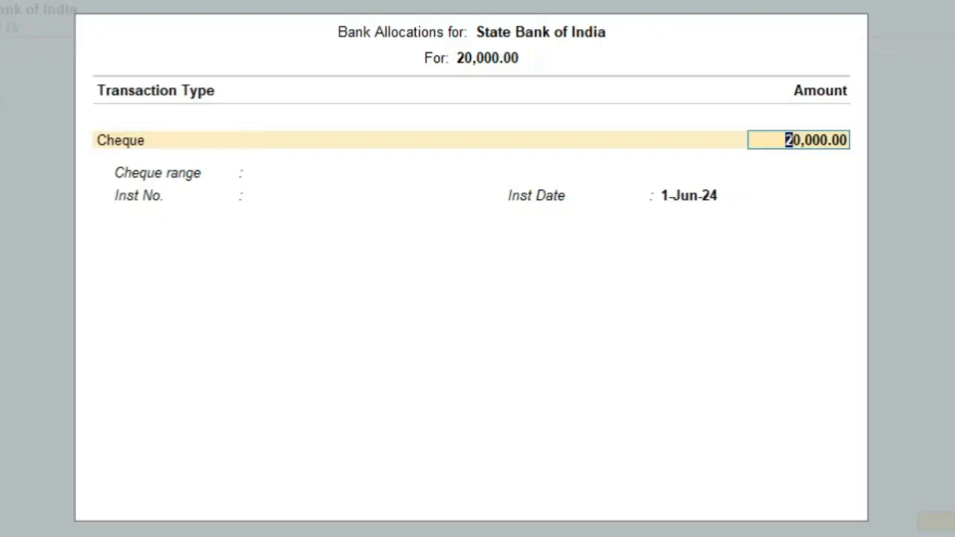
pyautogui.press('Return')
pyautogui.press('Return')
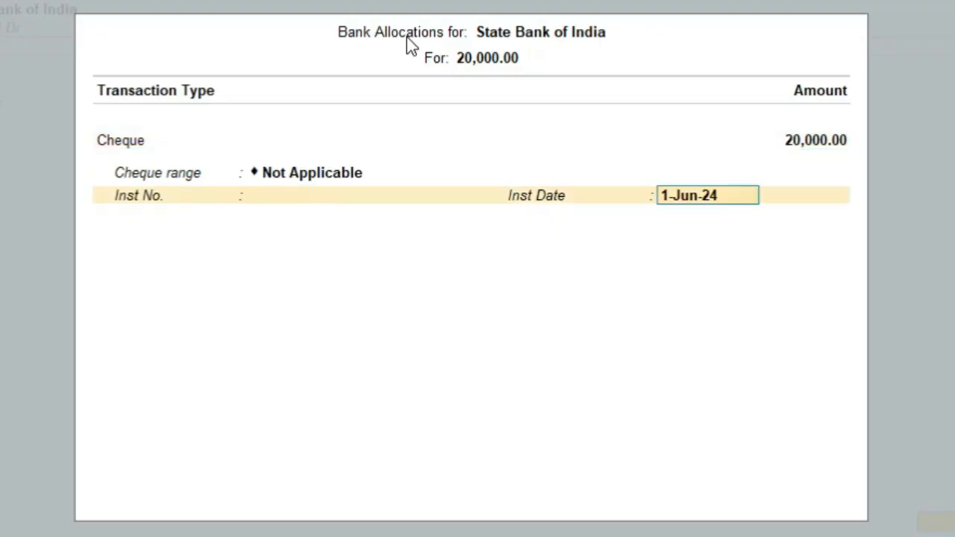
pyautogui.press('Return')
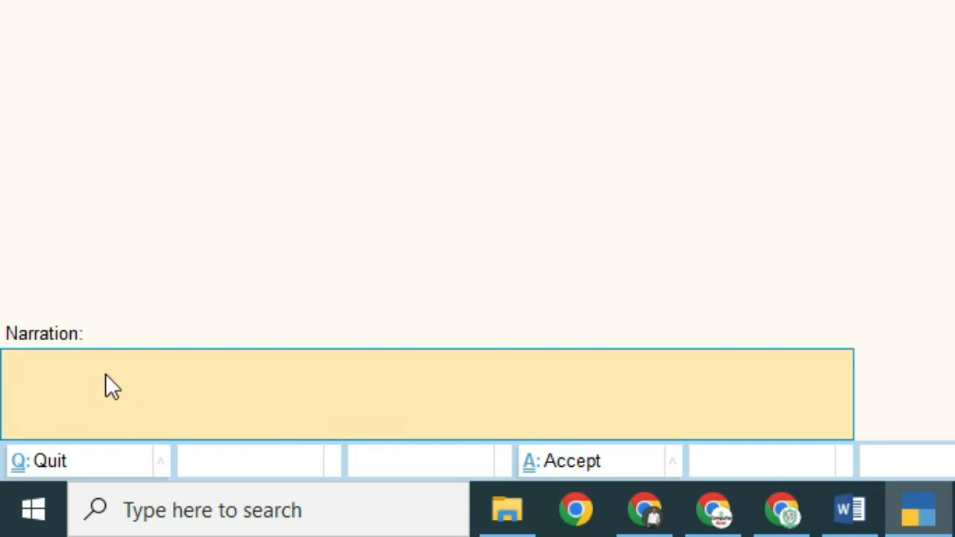
# Add narration 'Paid salary of emplyees by cheque' and accept the voucher
pyautogui.write('Paid sal')
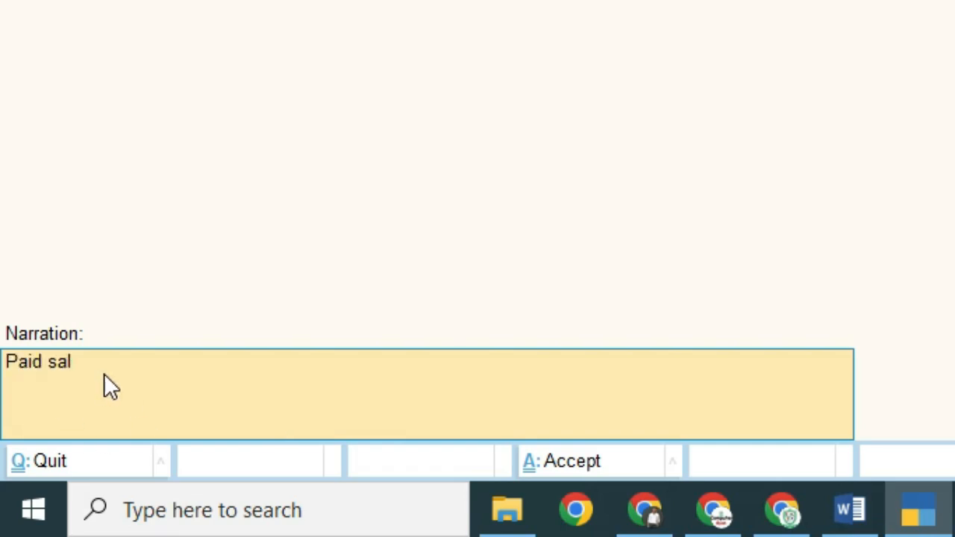
pyautogui.write('ary of emplyees by')
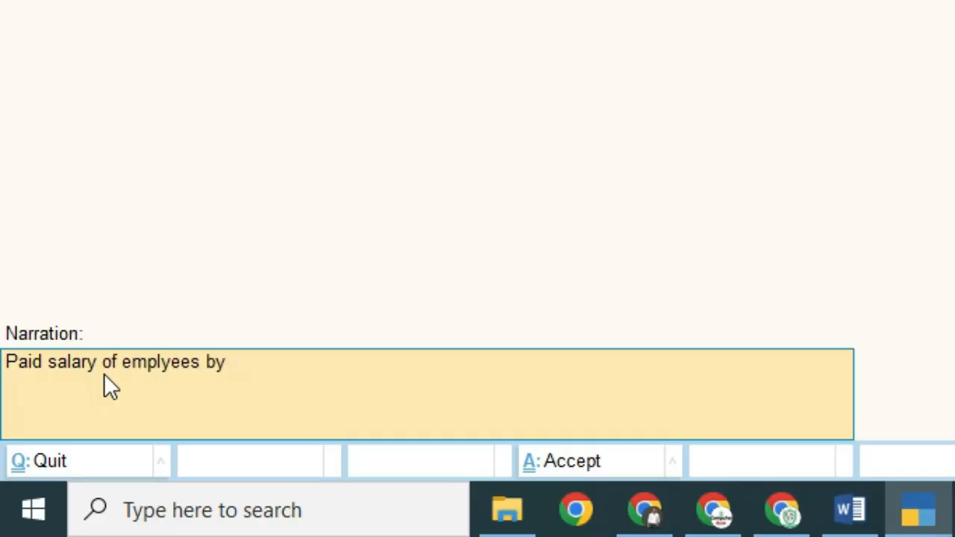
pyautogui.write(' cheqe')
pyautogui.press('BackSpace')
pyautogui.write('u')
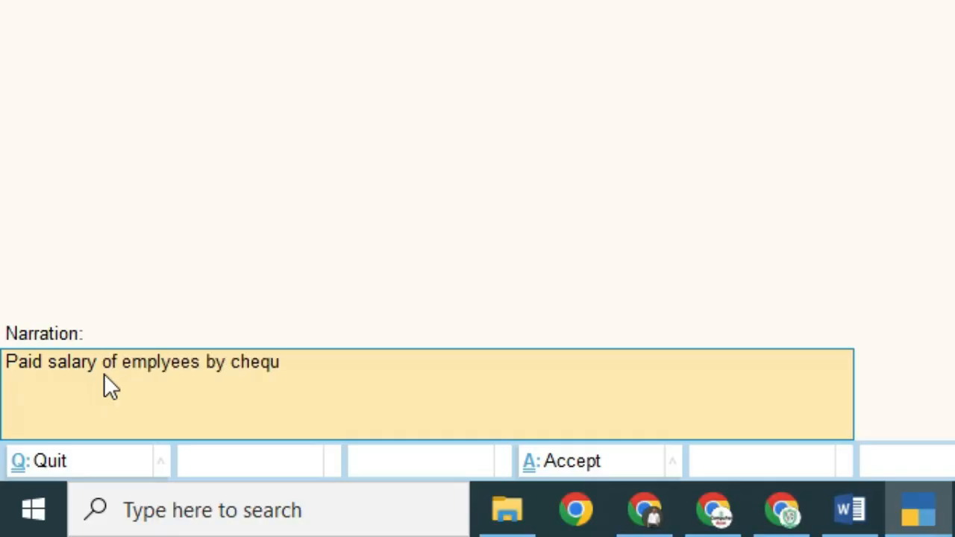
pyautogui.write('e')
pyautogui.press('Return')
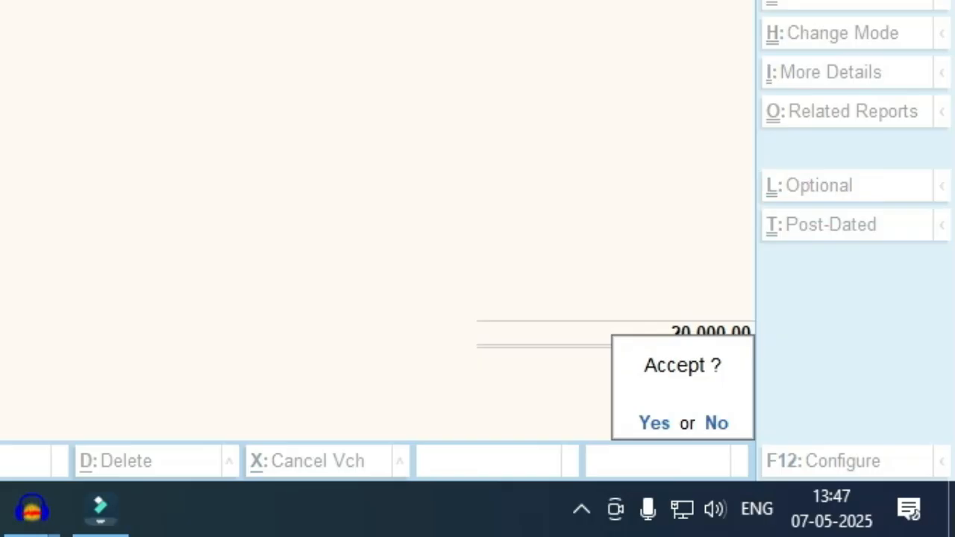
pyautogui.press('Return')
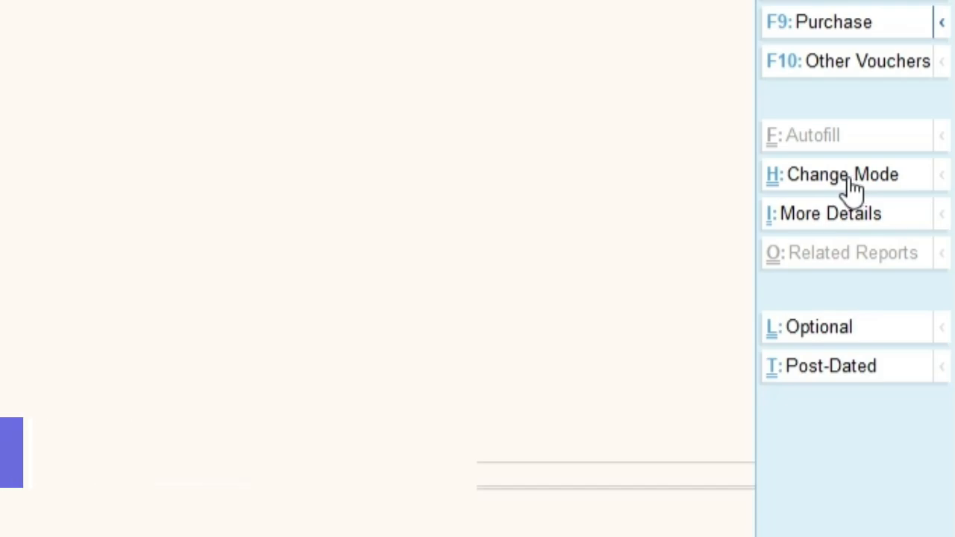
# Switch blank Payment voucher No. 3 to Double Entry mode
pyautogui.hotkey('ctrl', 'h')
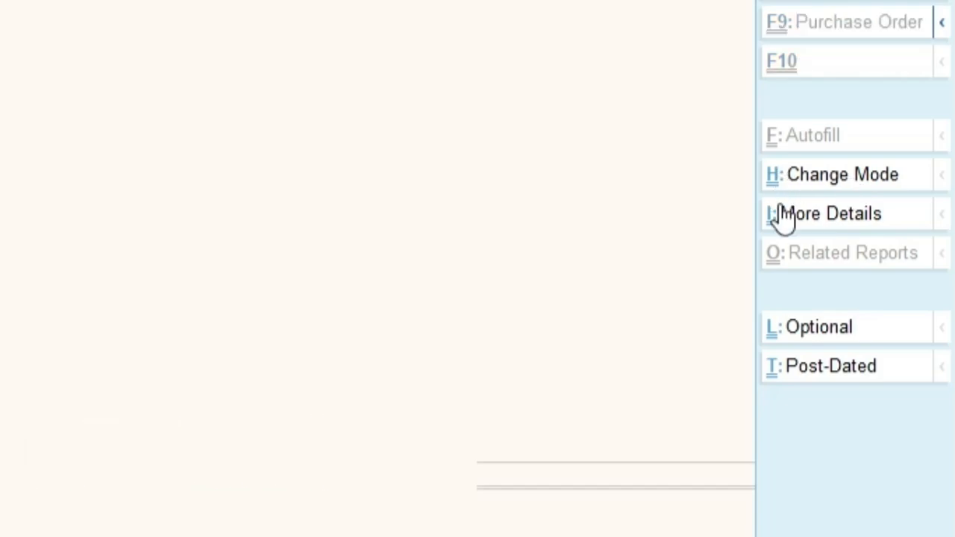
pyautogui.press('Up')
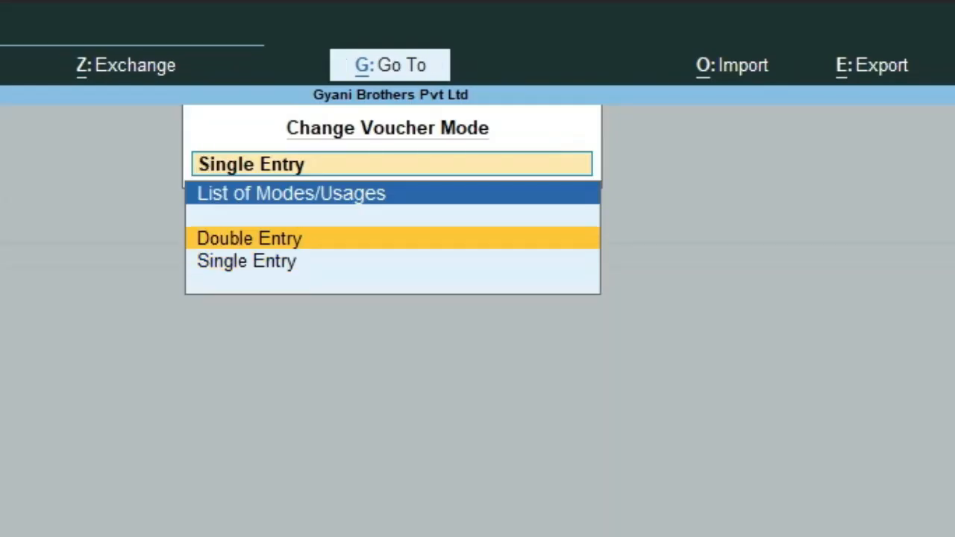
pyautogui.press('Down')
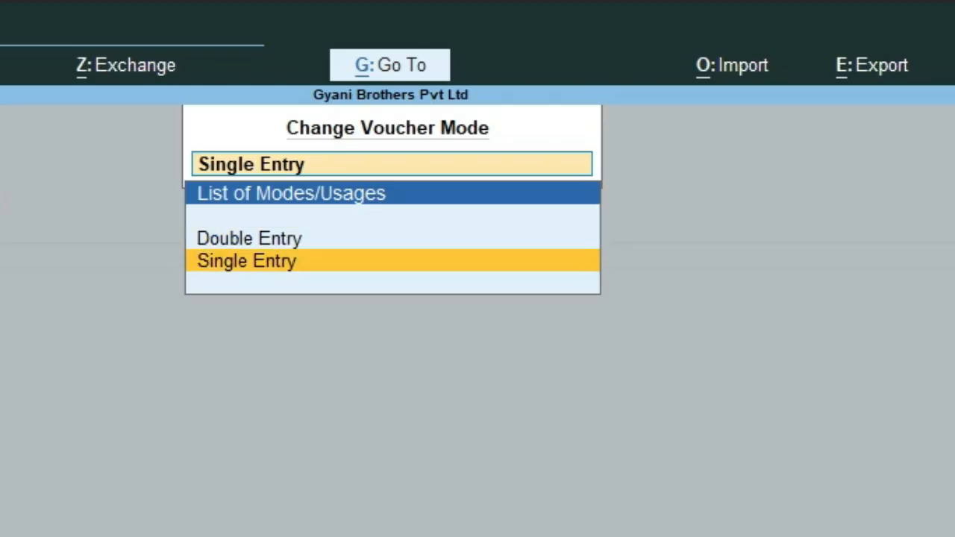
pyautogui.press('Up')
pyautogui.press('Return')
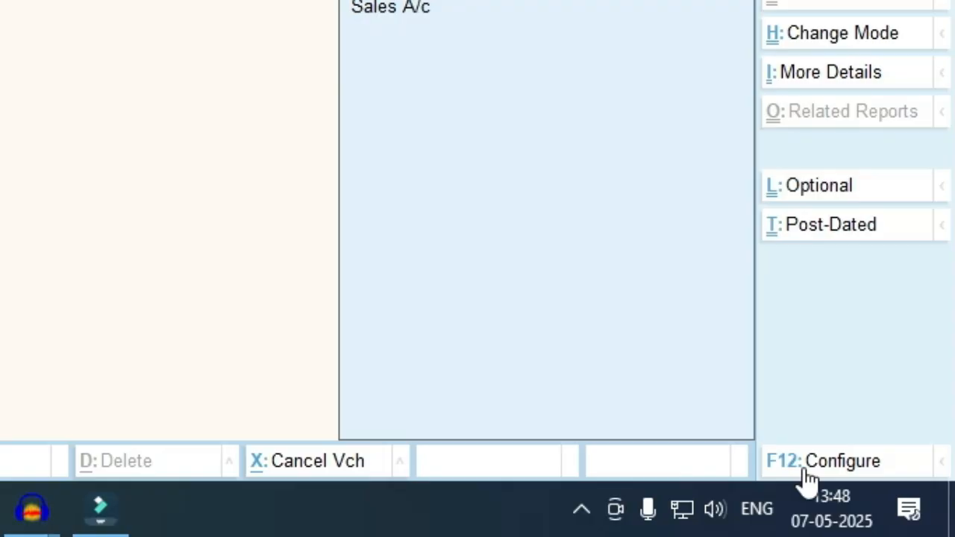
pyautogui.click(806, 470)
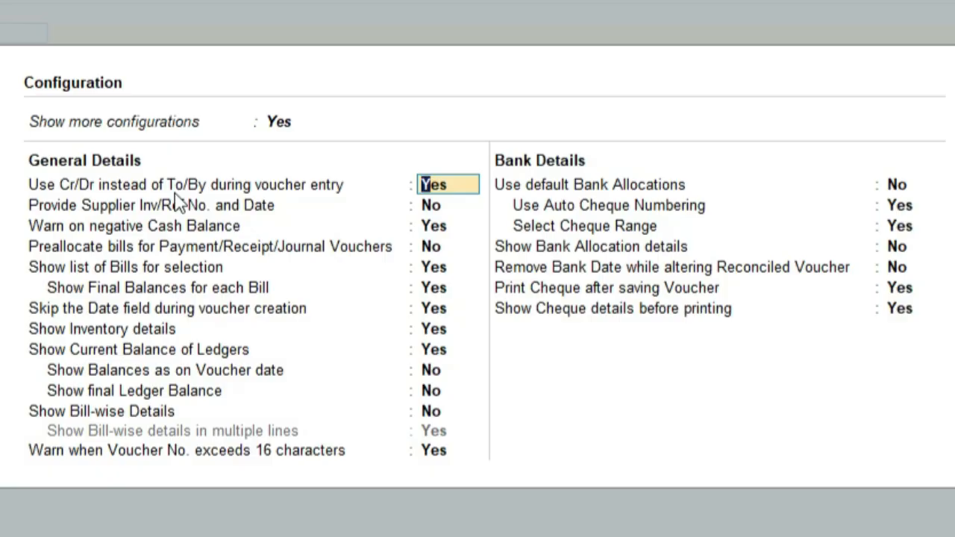
pyautogui.write('no')
pyautogui.press('Return')
pyautogui.hotkey('ctrl', 'a')
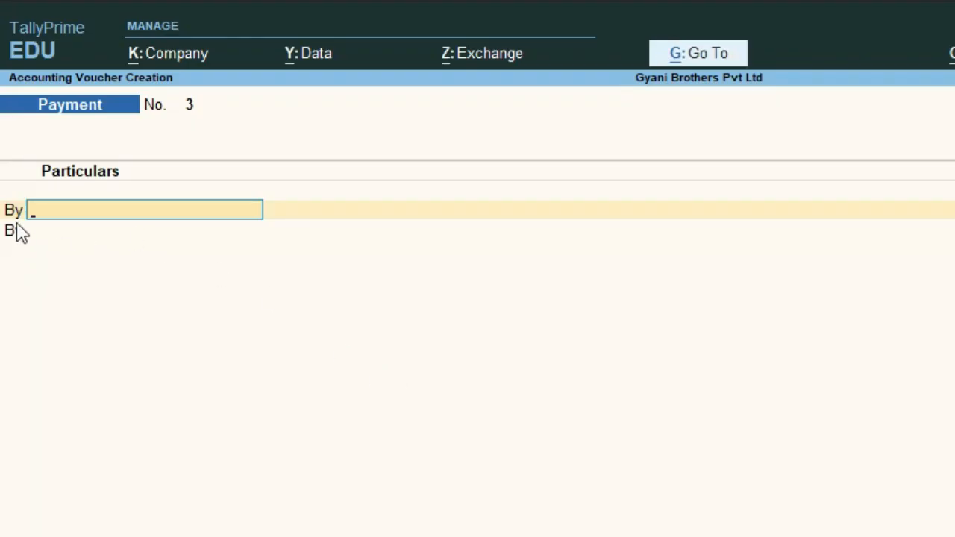
pyautogui.press('F12')
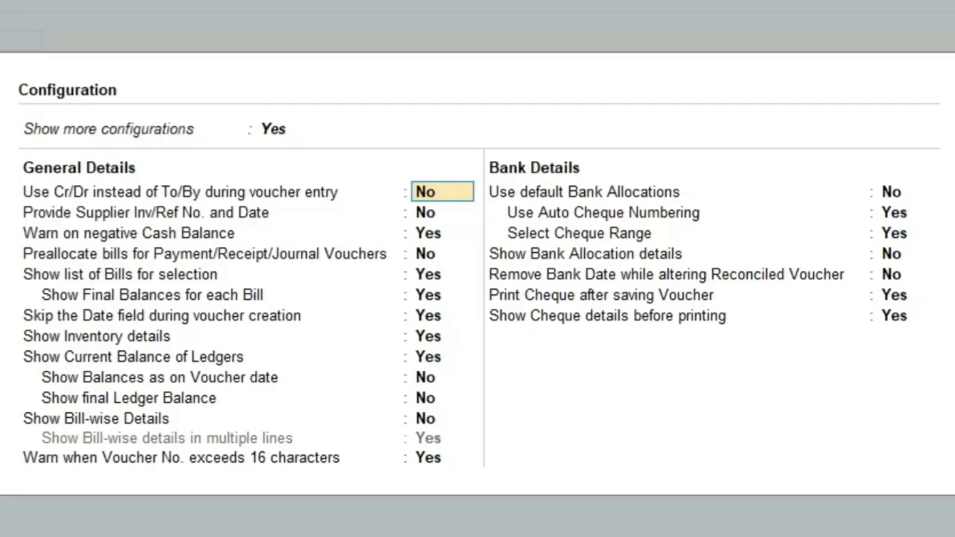
pyautogui.write('ye')
pyautogui.press('Return')
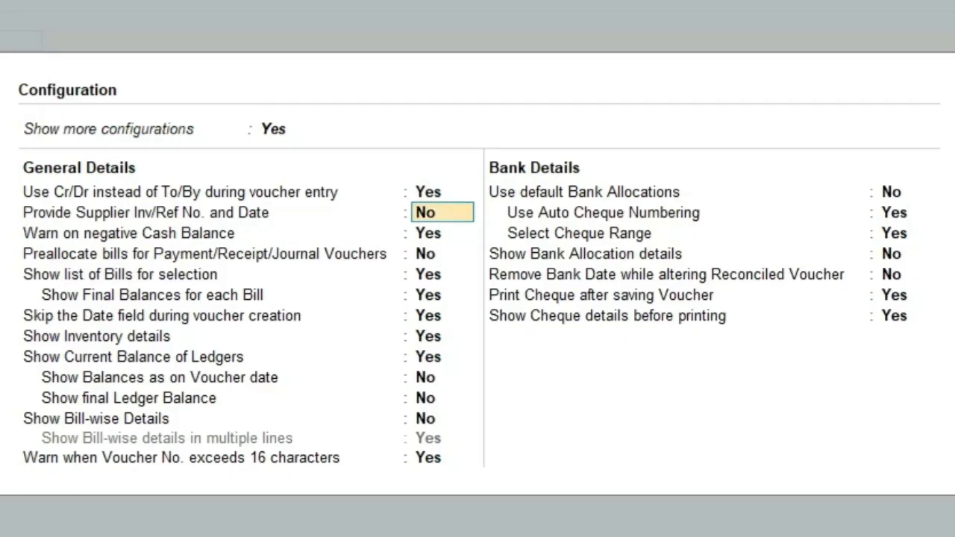
pyautogui.hotkey('ctrl', 'a')
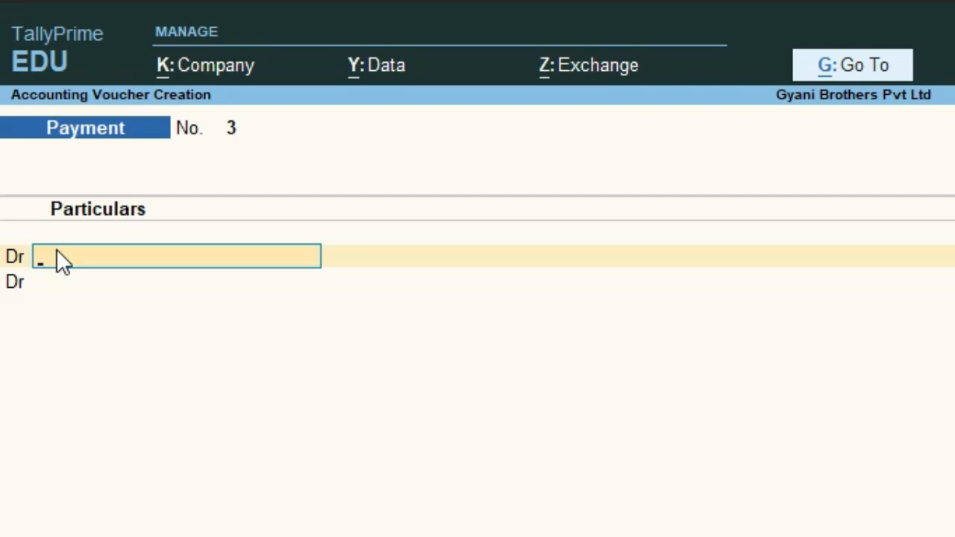
# Create the ledger 'Commission of Advertisement' under Indirect Expenses and place it on the Dr line
pyautogui.hotkey('alt', 'c')
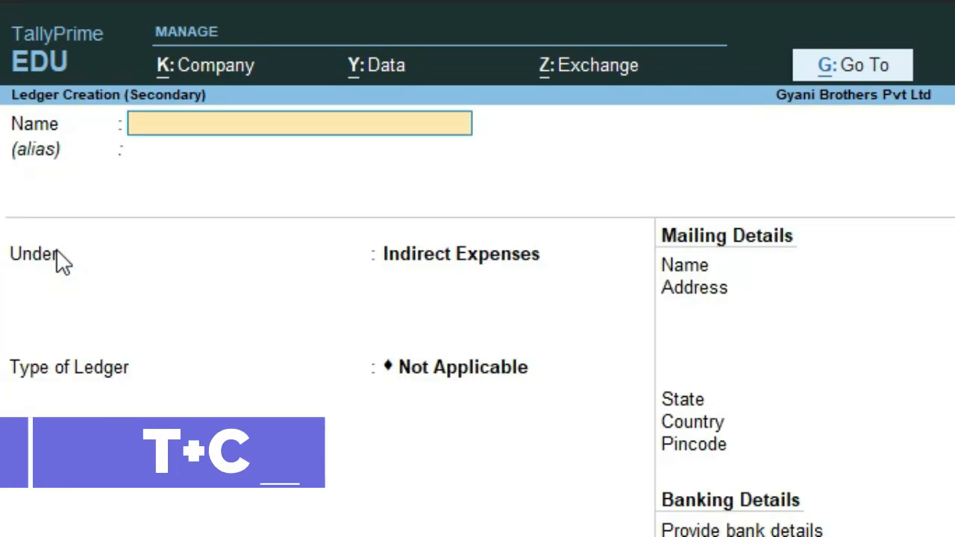
pyautogui.write('Commis')
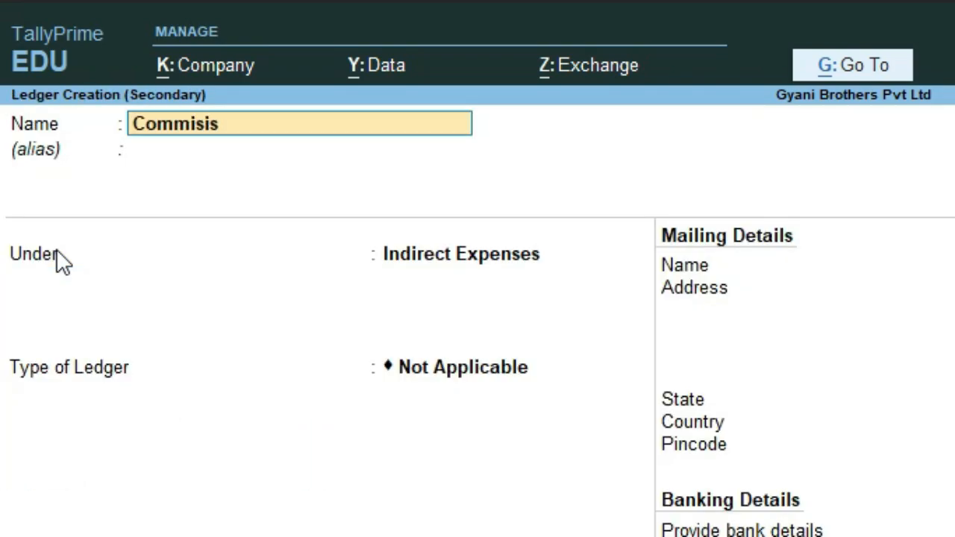
pyautogui.write('is')
pyautogui.press('BackSpace')
pyautogui.press('BackSpace')
pyautogui.write('sion of Ad')
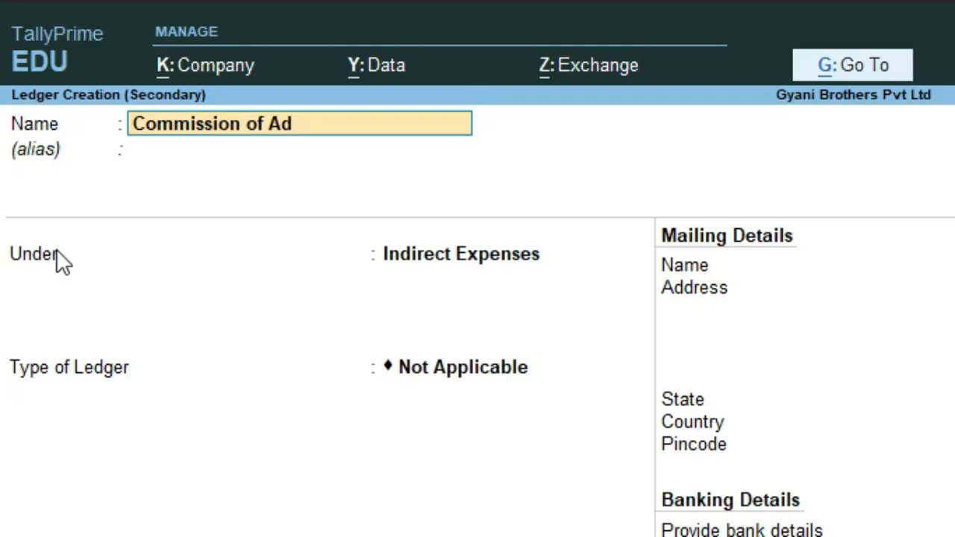
pyautogui.write('vertises')
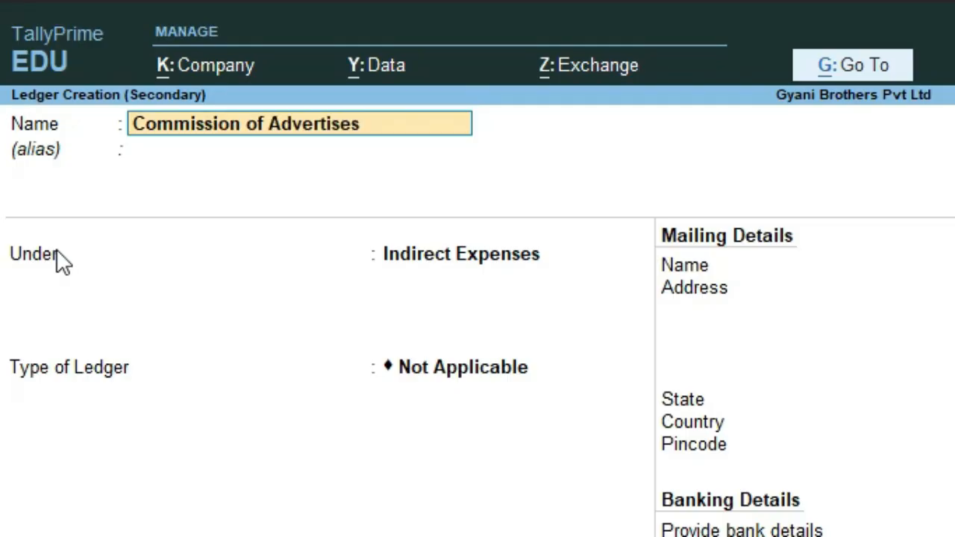
pyautogui.press('BackSpace')
pyautogui.press('BackSpace')
pyautogui.write('ement')
pyautogui.press('Return')
pyautogui.press('Return')
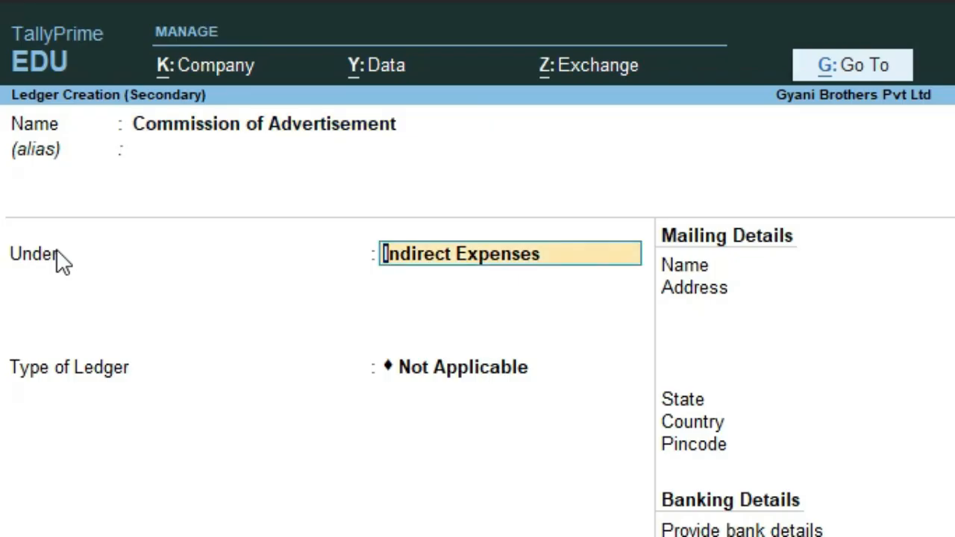
pyautogui.press('Return')
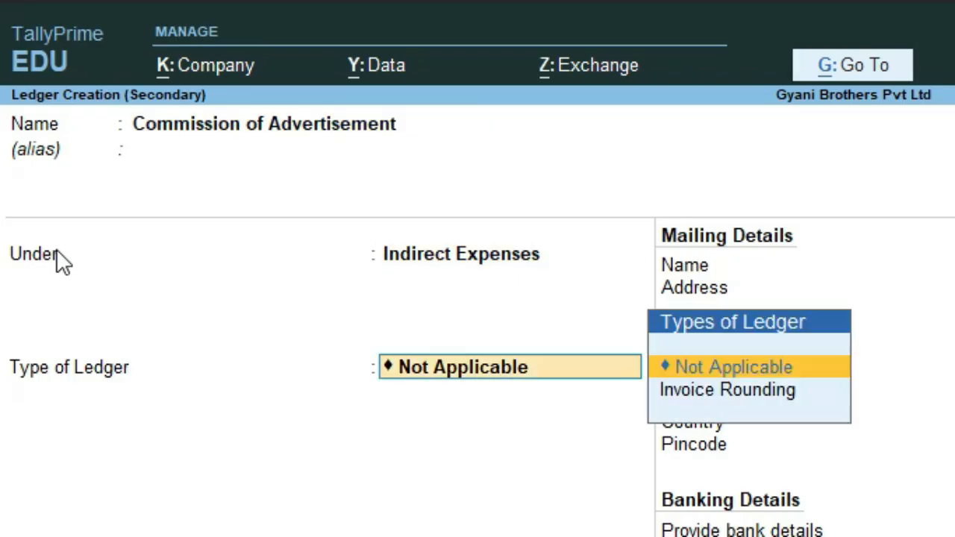
pyautogui.hotkey('ctrl', 'a')
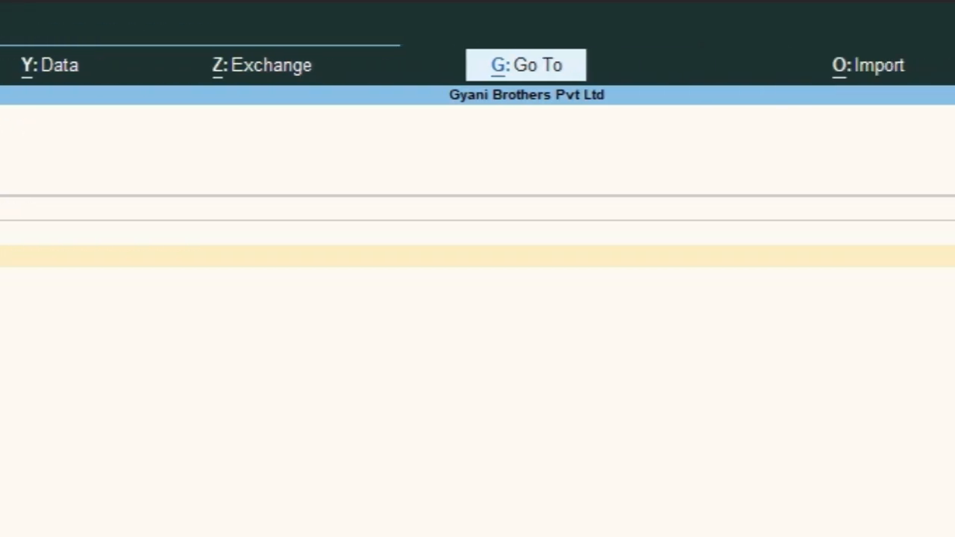
# Debit 10,000.00 to Commission of Advertisement, credit Cash A/c, and narrate 'paid commission of ads'
pyautogui.write('10,000')
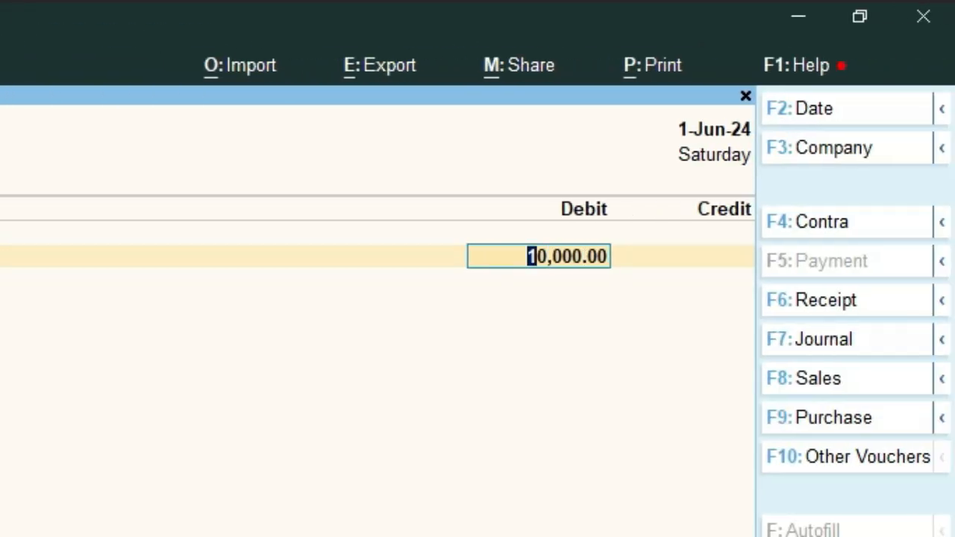
pyautogui.press('Return')
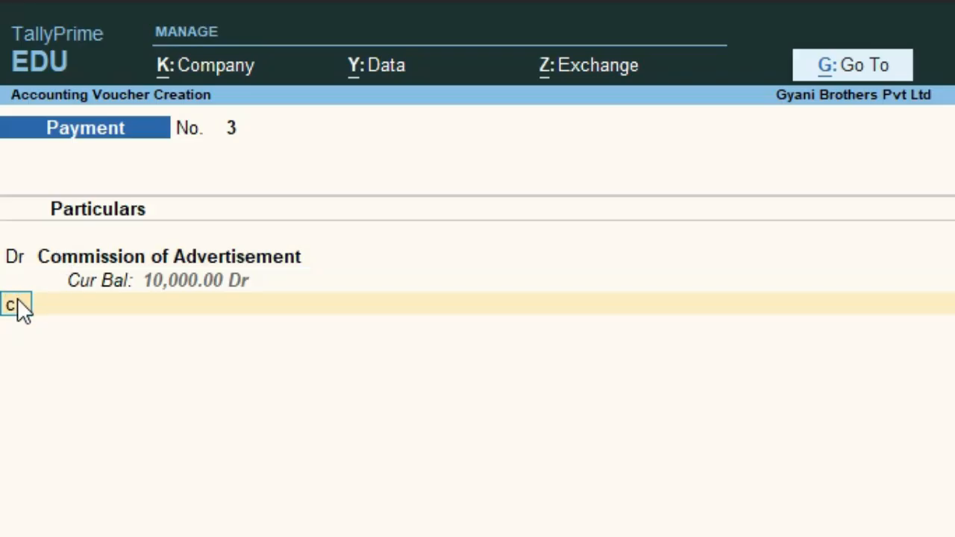
pyautogui.press('Return')
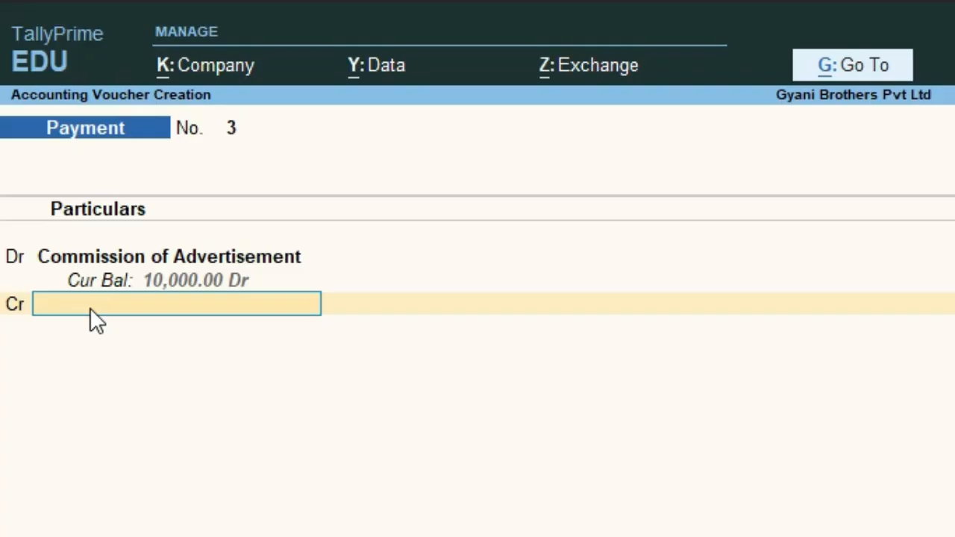
pyautogui.write('Cas')
pyautogui.press('Return')
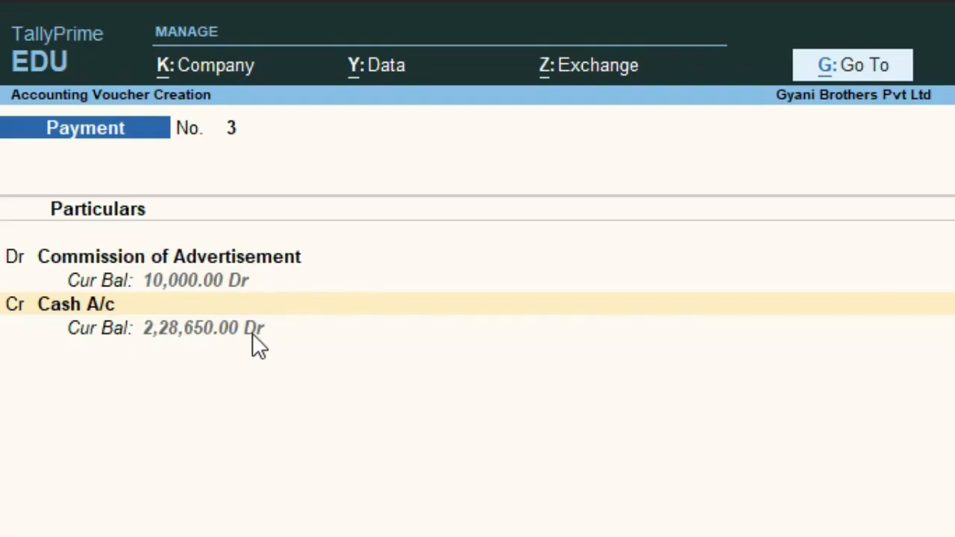
pyautogui.press('Return')
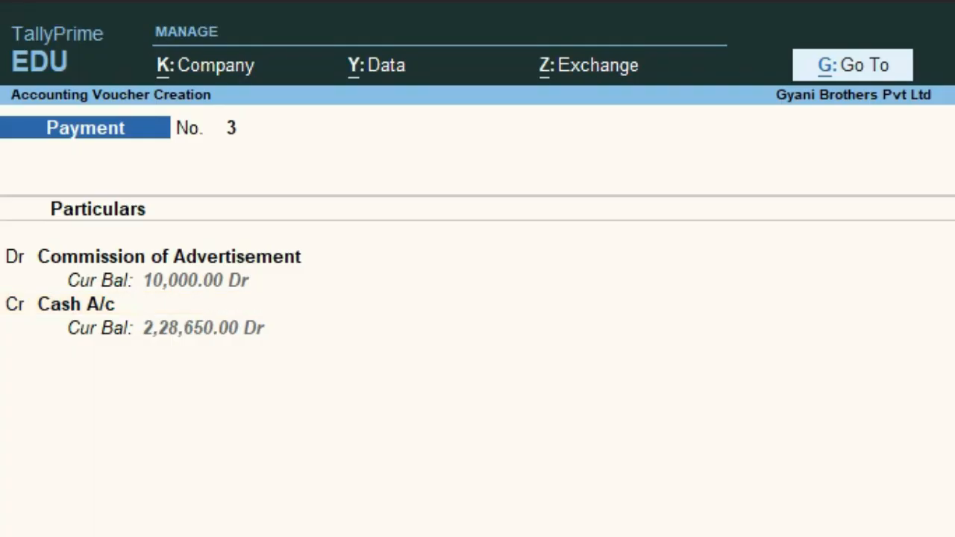
pyautogui.write('pa')
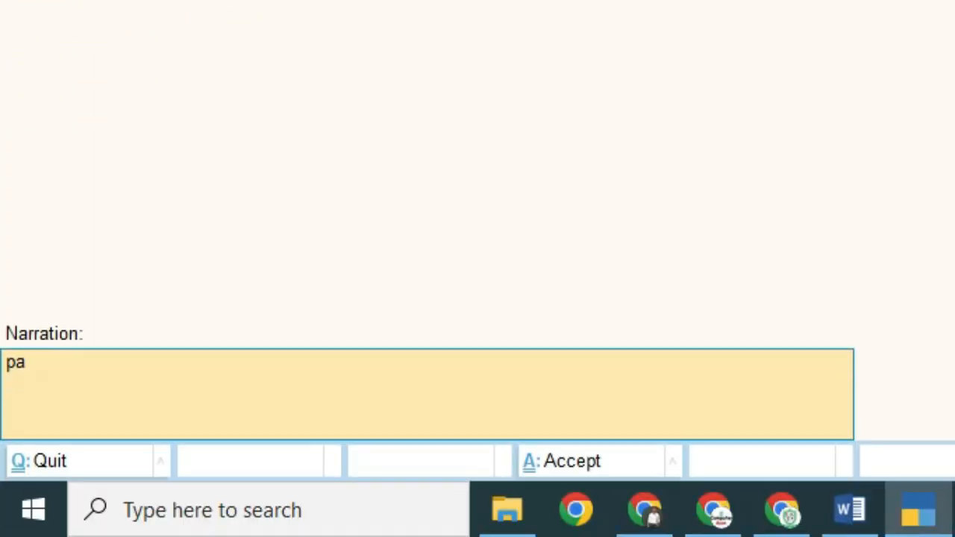
pyautogui.write('id commission of ads')
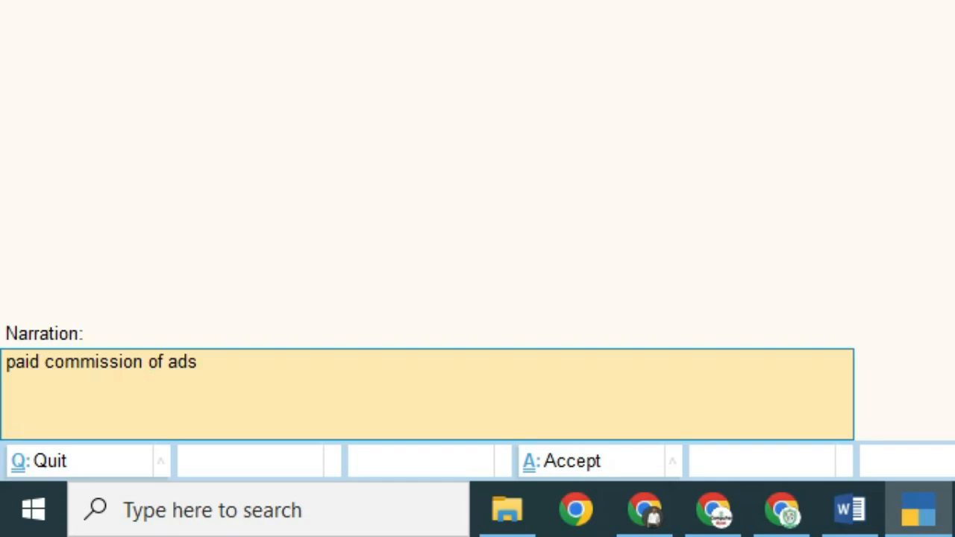
pyautogui.press('Return')
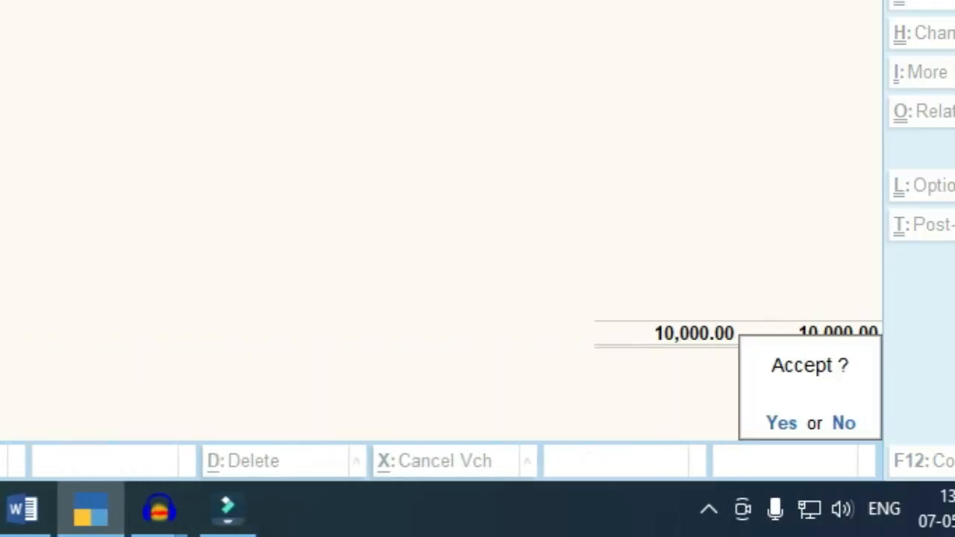
# Accept Payment No. 3, pick Mohan Tranders as No. 4's debit ledger, then quit to Gateway of Tally
pyautogui.press('Return')
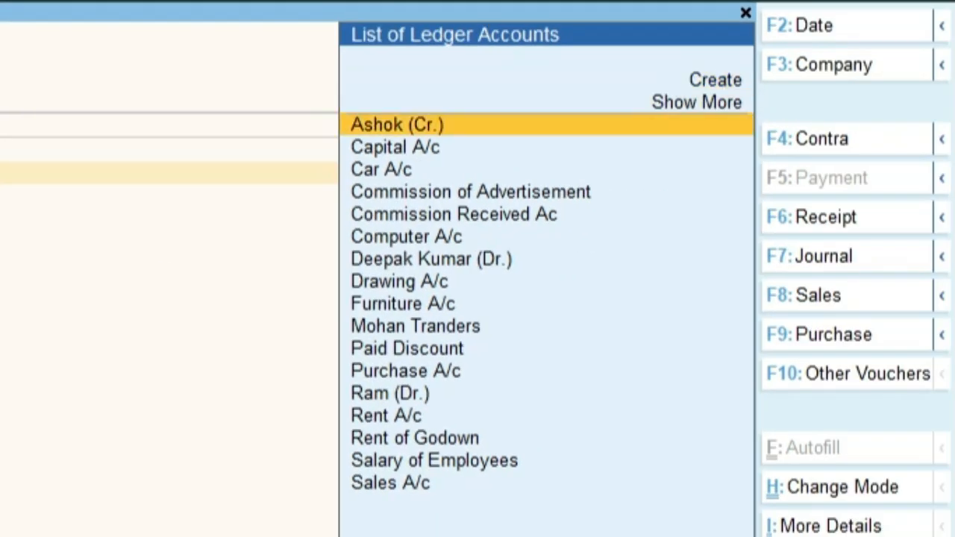
pyautogui.press('Down')
pyautogui.press('Down')
pyautogui.press('Down')
pyautogui.press('Down')
pyautogui.press('Down')
pyautogui.press('Down')
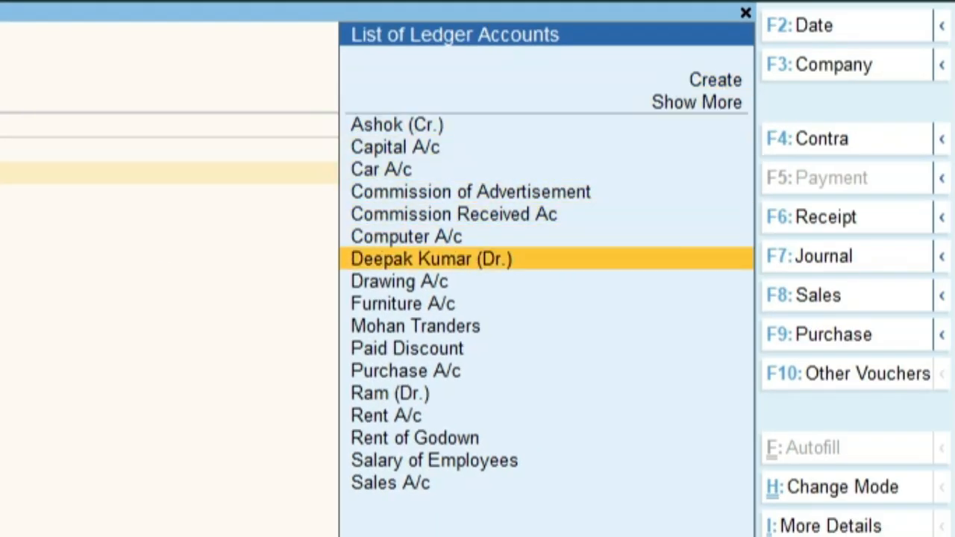
pyautogui.press('Down')
pyautogui.press('Down')
pyautogui.press('Down')
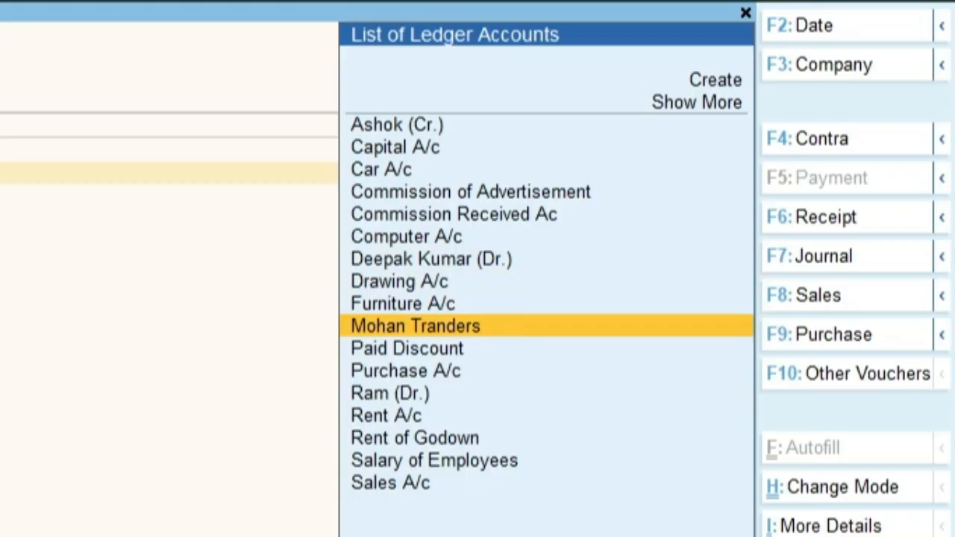
pyautogui.press('Return')
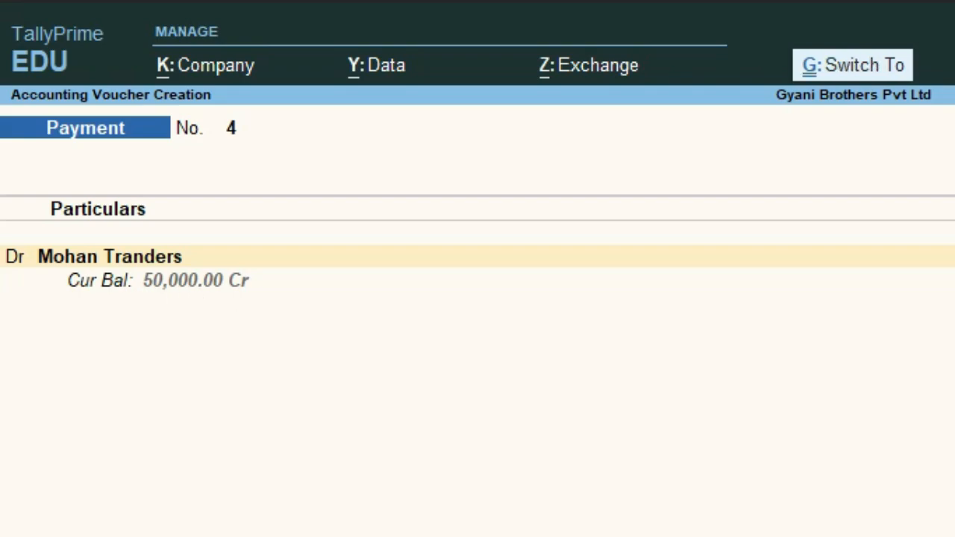
pyautogui.hotkey('ctrl', 'q')
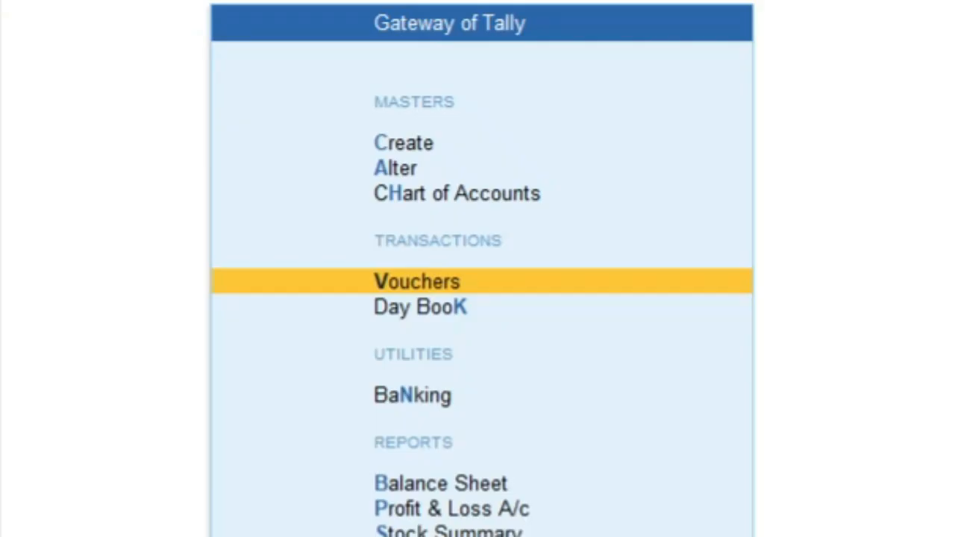
pyautogui.press('Down')
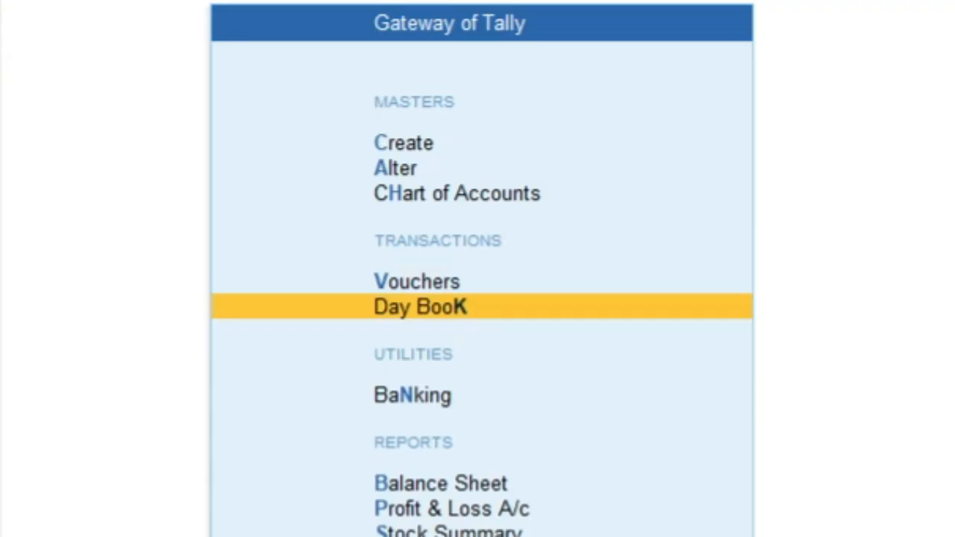
# Review Day Book vouchers up to the Mohan Tranders receipt, then start a new voucher entry
pyautogui.press('Return')
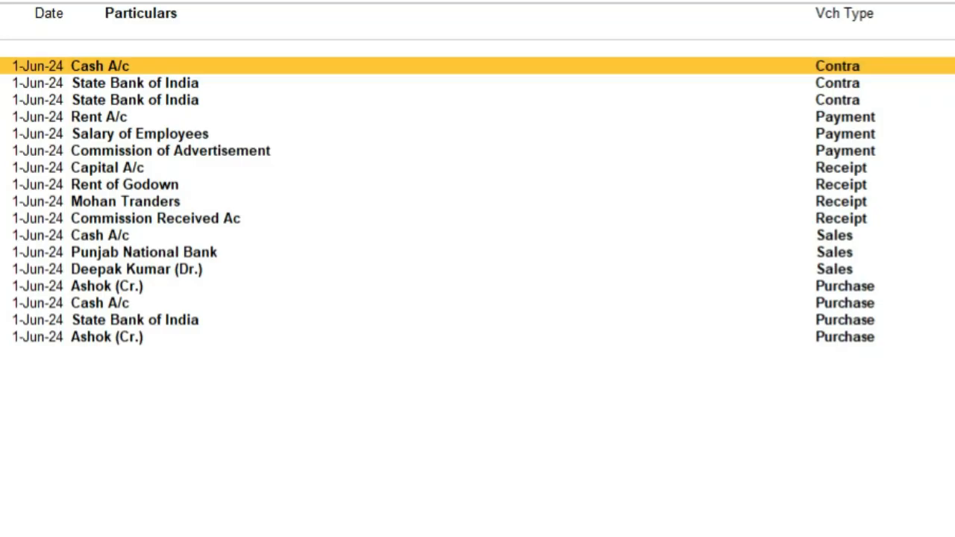
pyautogui.press('Down')
pyautogui.press('Down')
pyautogui.press('Down')
pyautogui.press('Down')
pyautogui.press('Down')
pyautogui.press('Down')
pyautogui.press('Up')
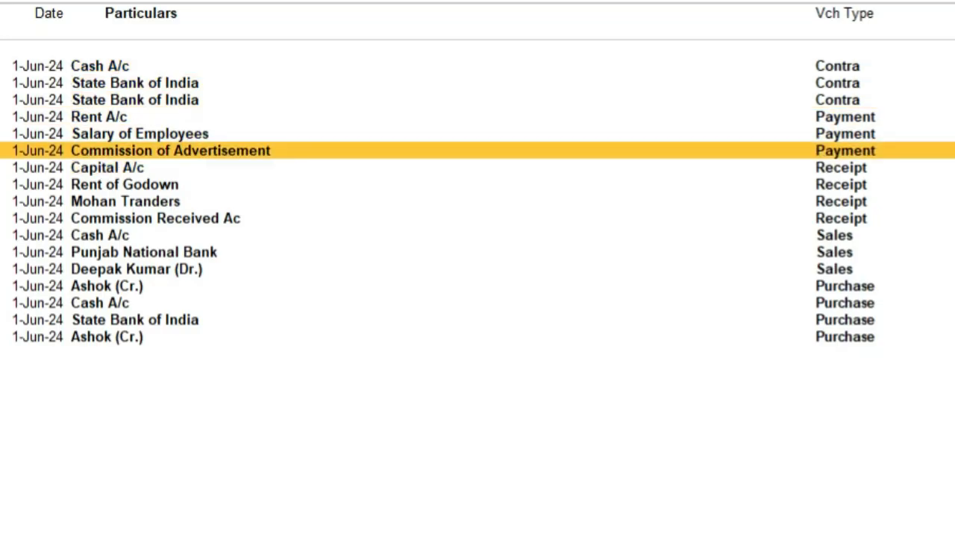
pyautogui.press('Down')
pyautogui.press('Return')
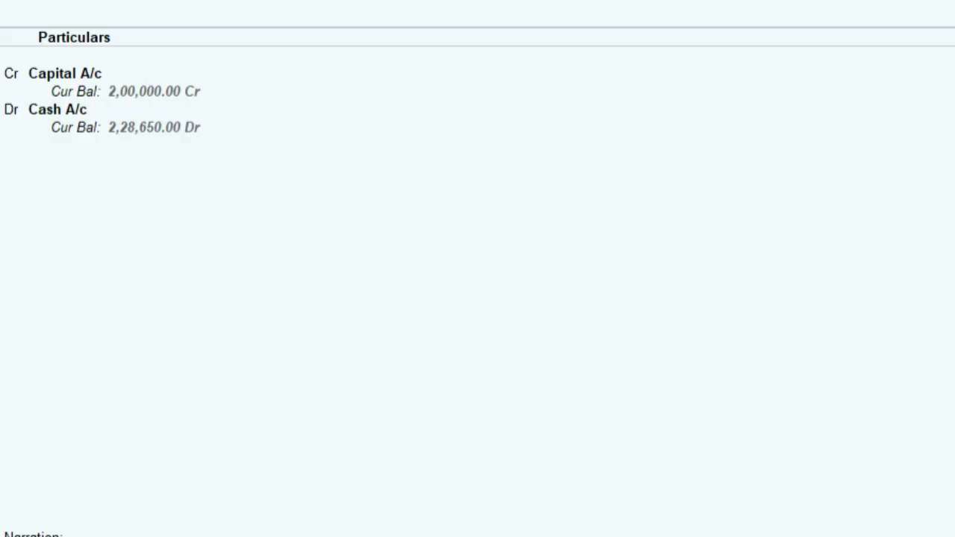
pyautogui.press('pagedown')
pyautogui.press('pagedown')
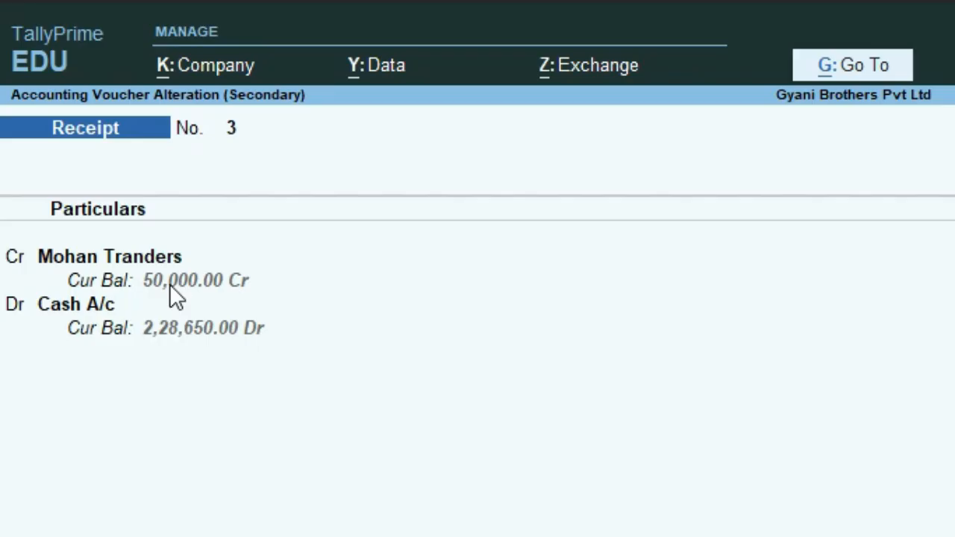
pyautogui.press('Escape')
pyautogui.press('Escape')
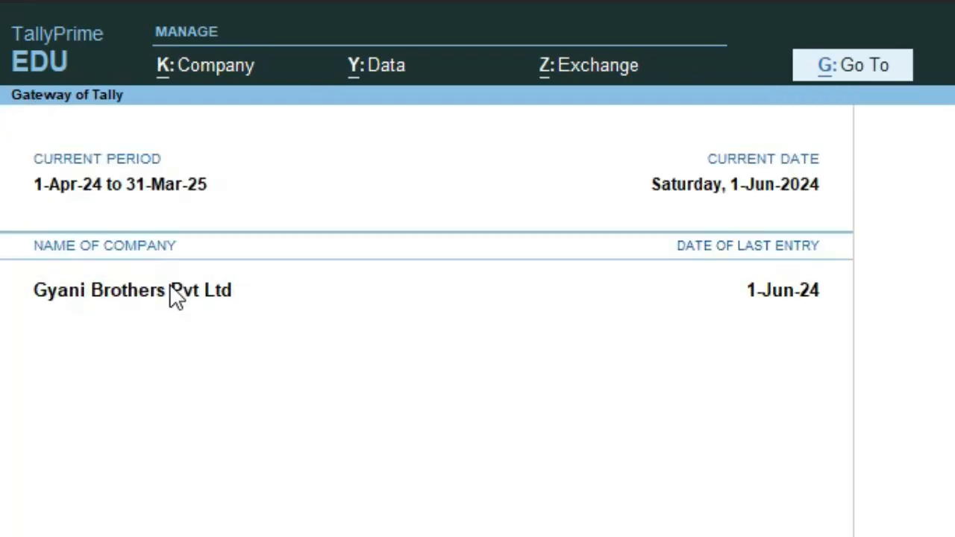
pyautogui.press('F6')
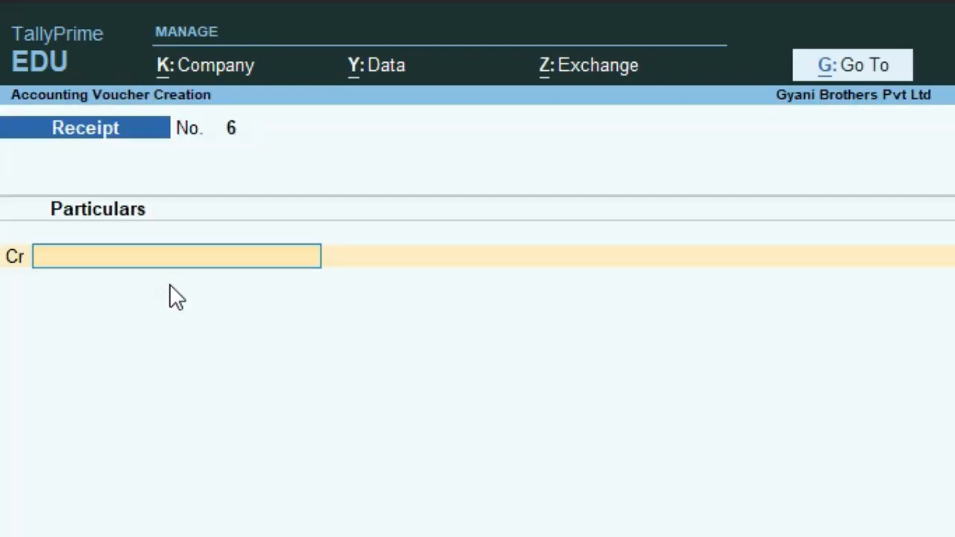
# Make a Payment debiting Mohan Tranders 50,000 and crediting Cash A/c
pyautogui.press('F5')
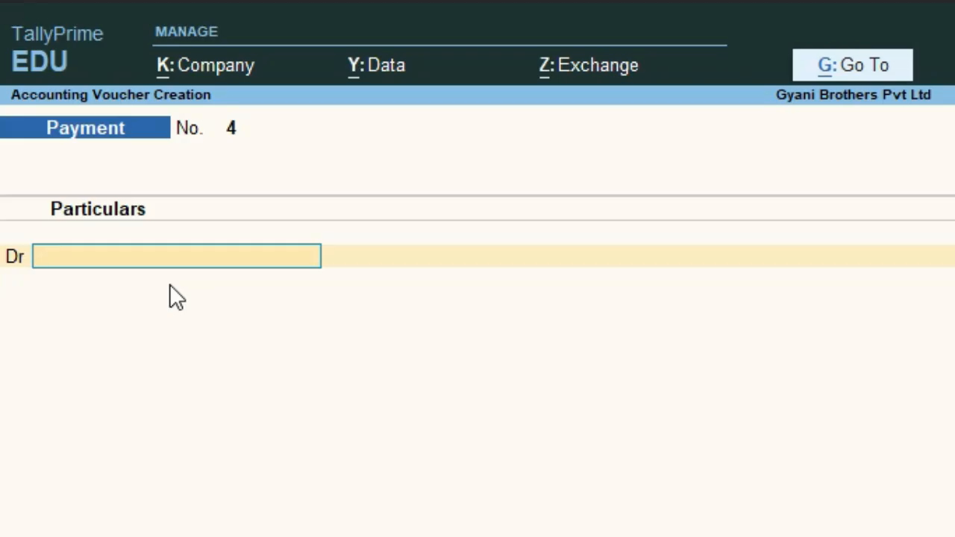
pyautogui.write('Mohan')
pyautogui.press('Return')
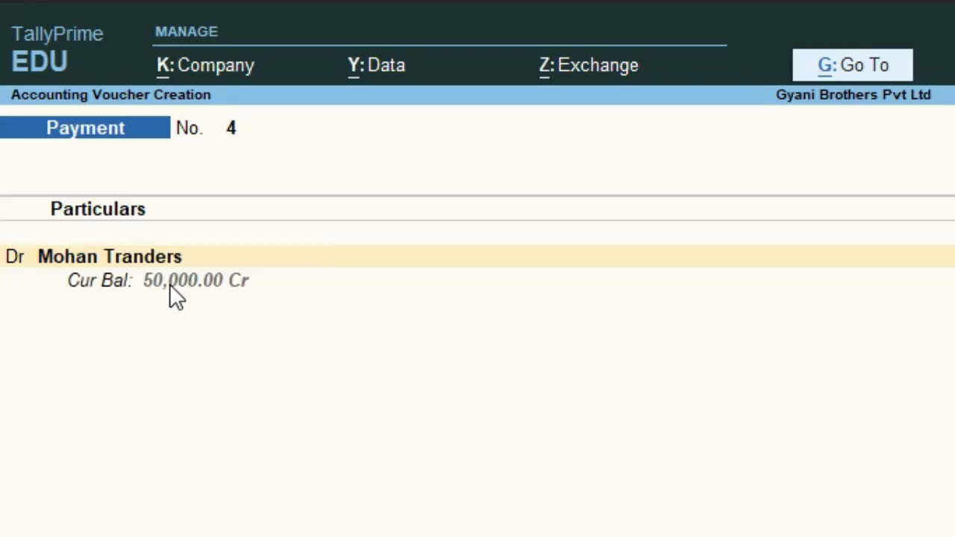
pyautogui.write('500')
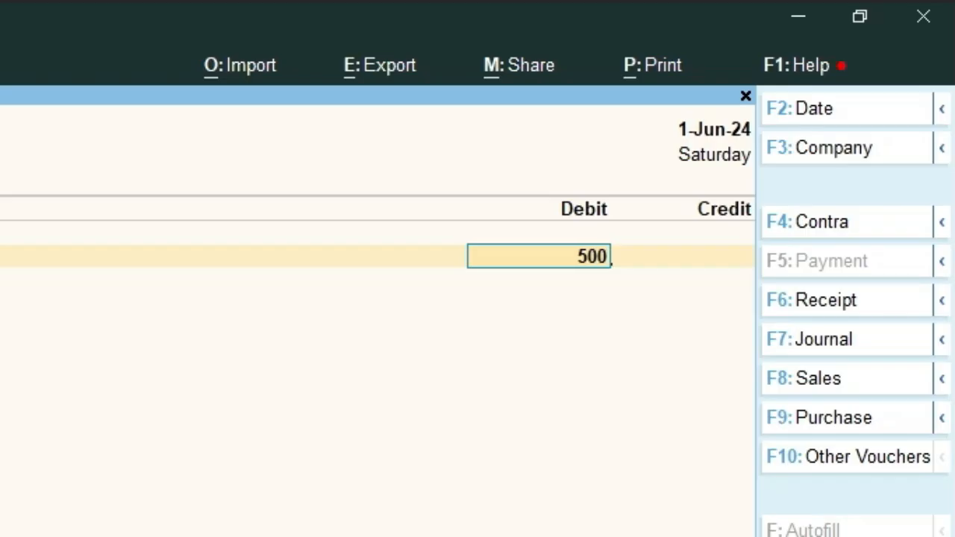
pyautogui.write('00')
pyautogui.press('Return')
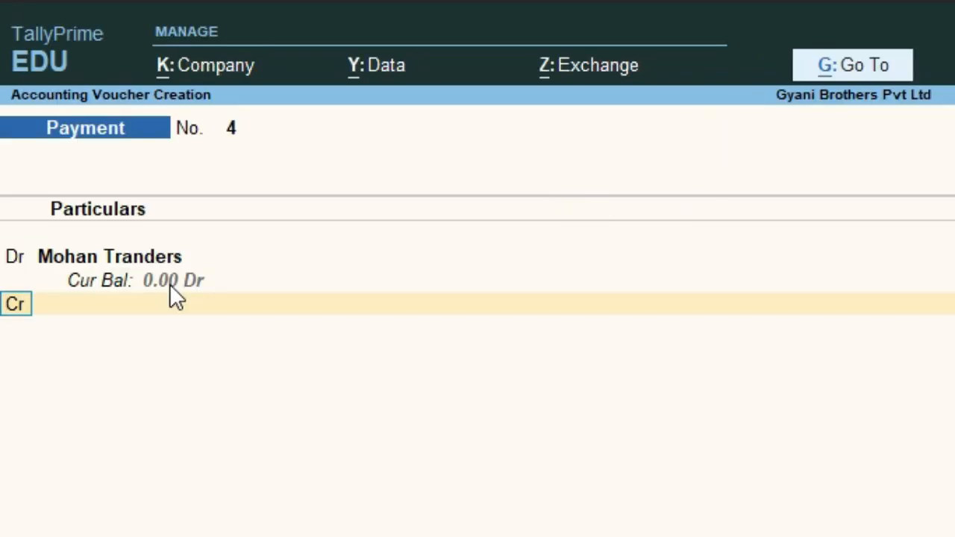
pyautogui.press('Return')
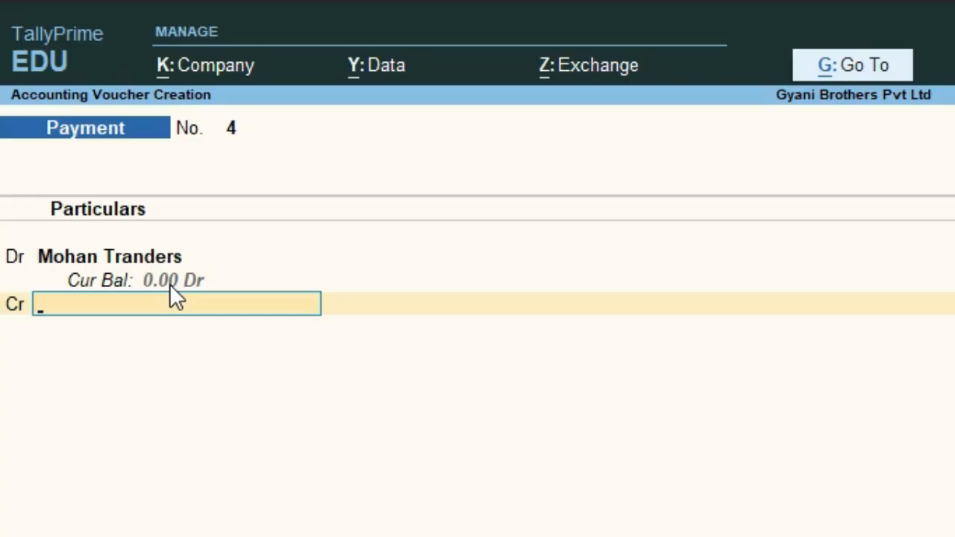
pyautogui.write('Cas')
pyautogui.press('Return')
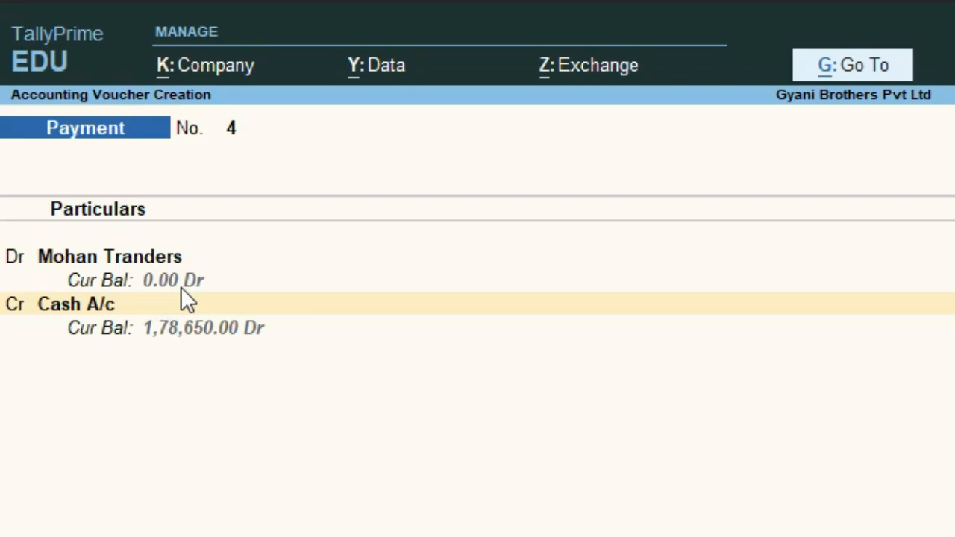
# Add the narration 'paid amount to mohan traders' and accept the voucher
pyautogui.press('Return')
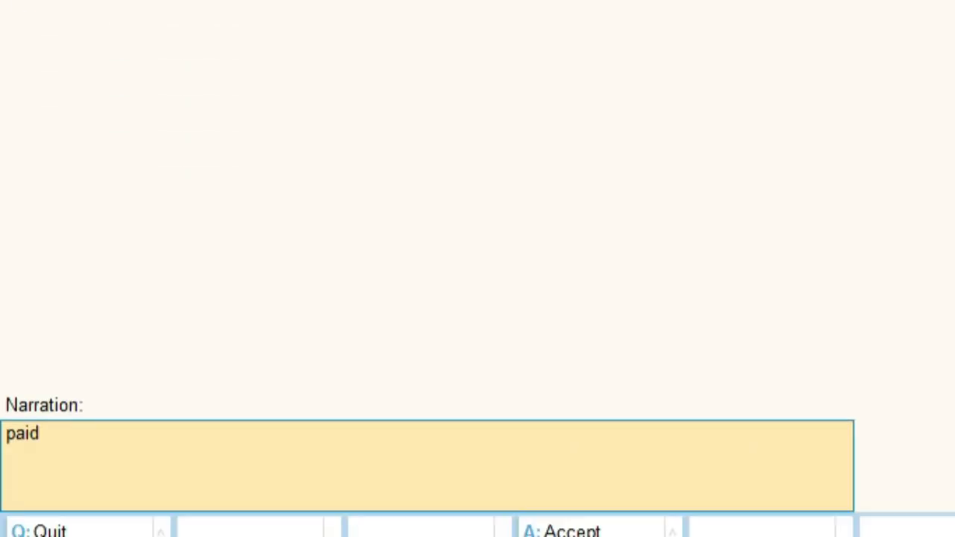
pyautogui.write('amount to')
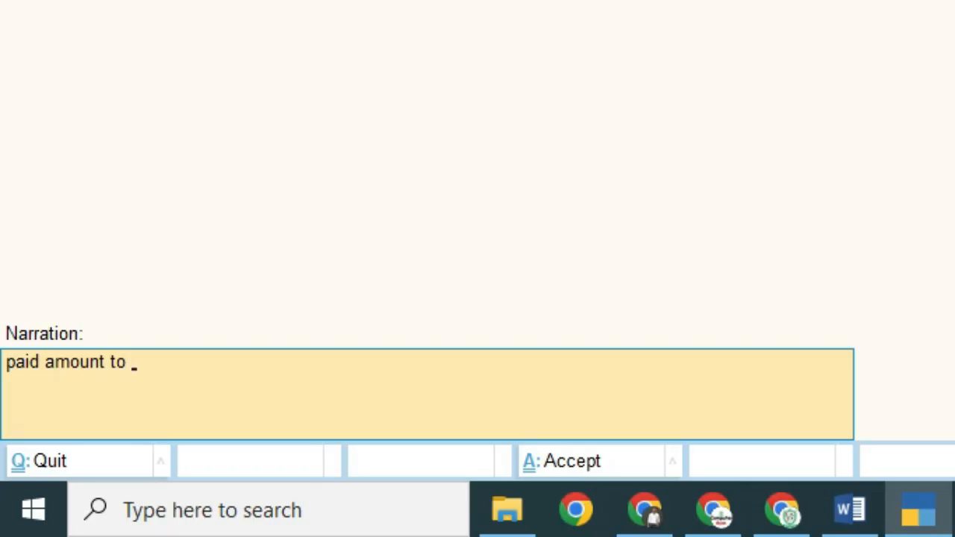
pyautogui.write(' mohan trade')
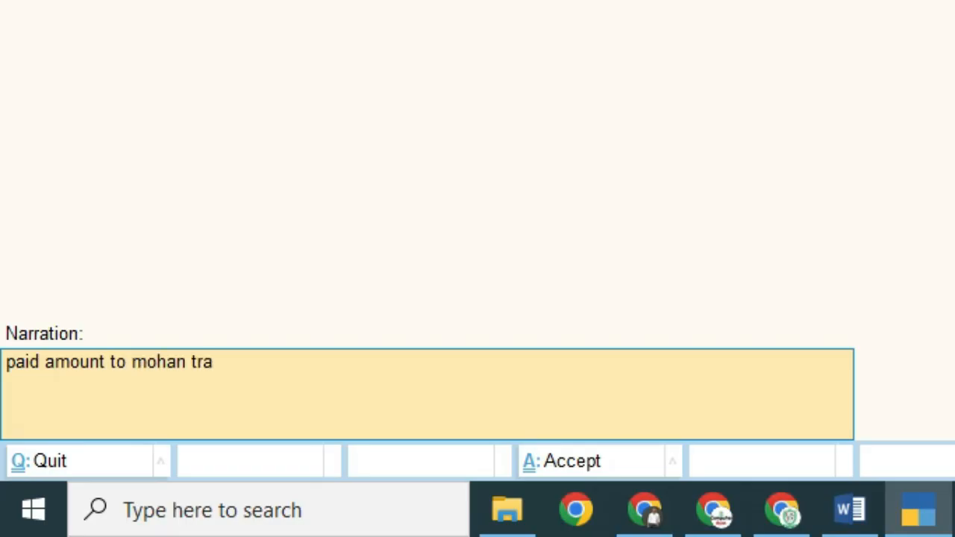
pyautogui.write('rs')
pyautogui.press('Return')
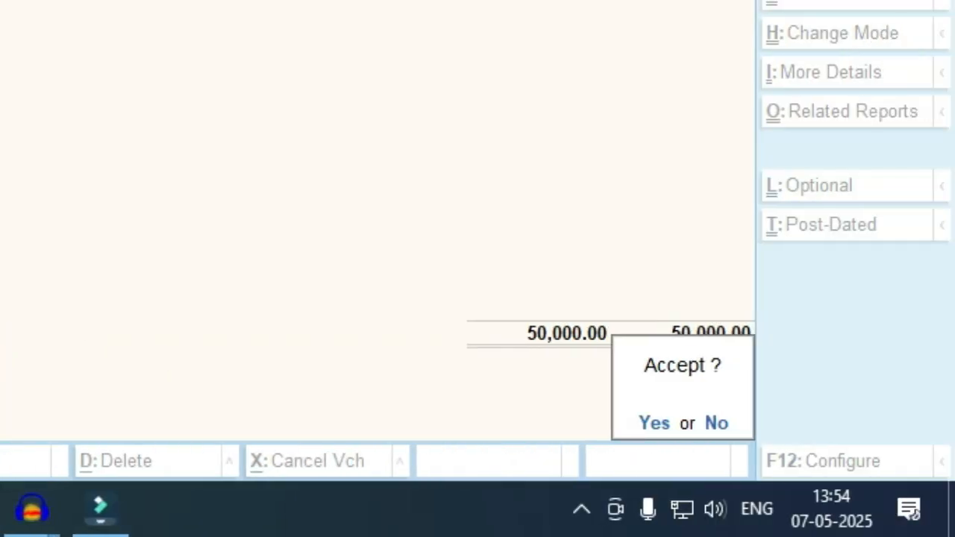
pyautogui.press('Return')
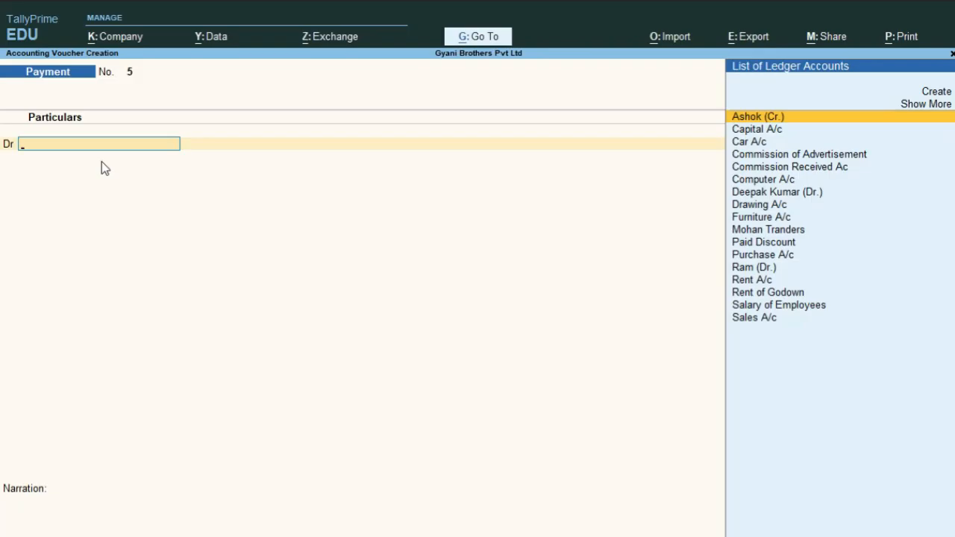